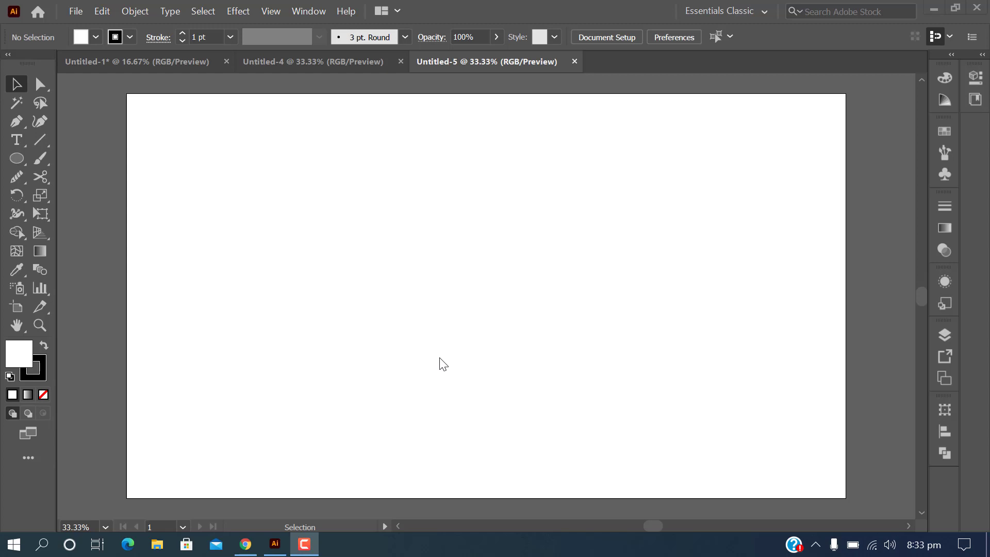
- Draw a circle in the middle of the artboard and set its fill to None
click(304, 544)
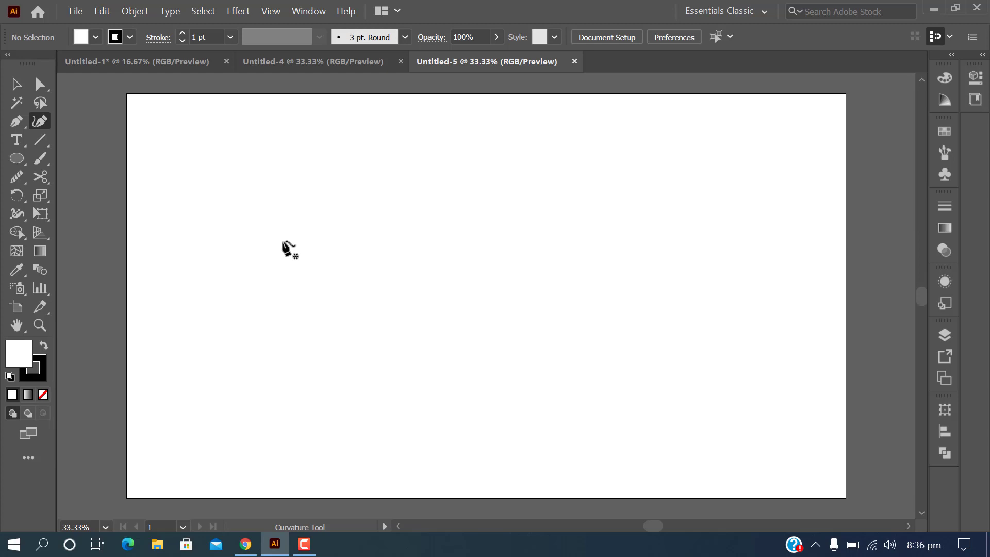
key(l)
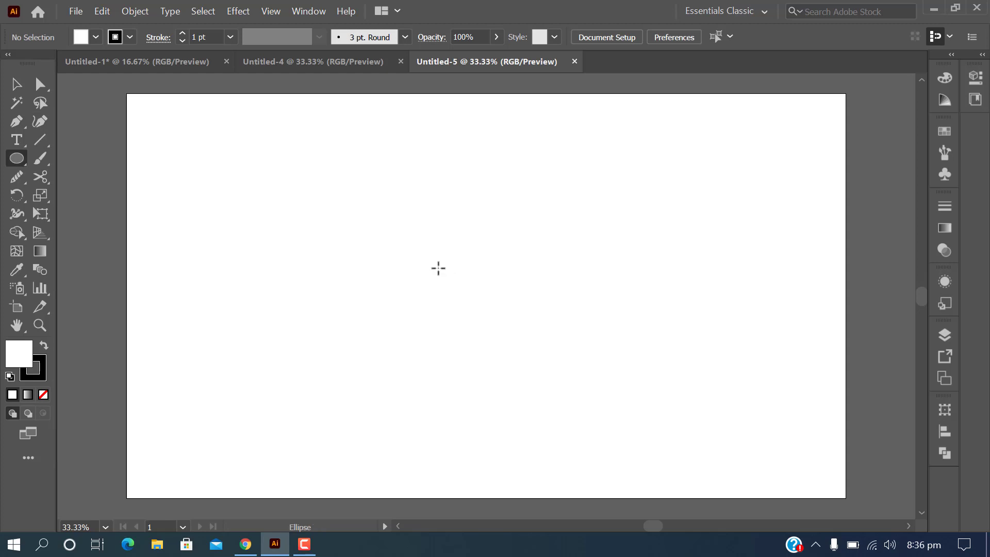
drag(451, 267, 497, 380)
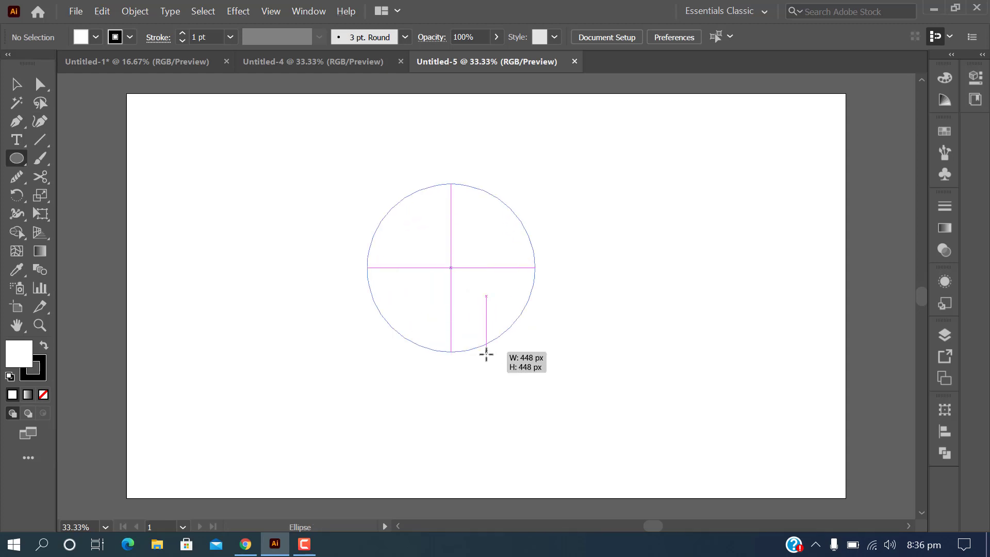
click(16, 84)
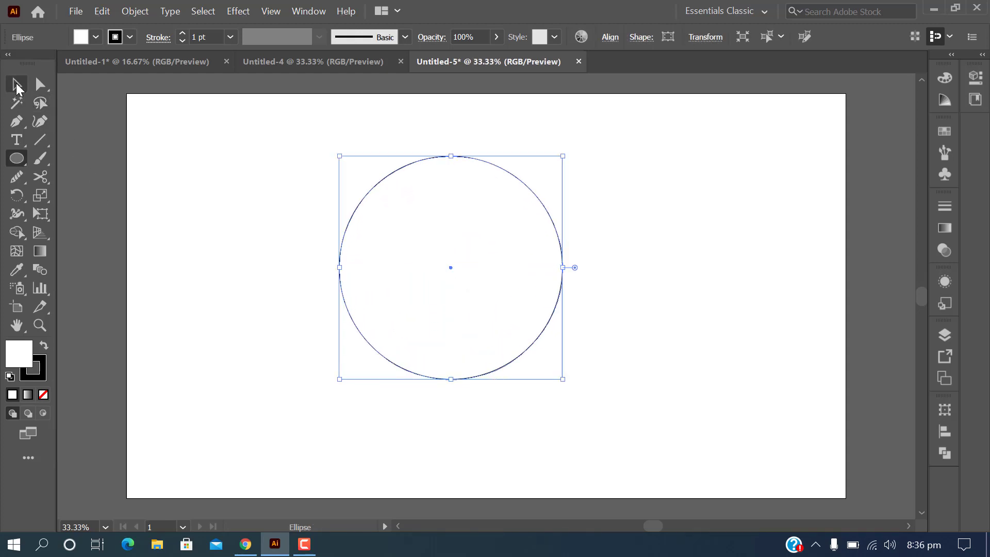
click(96, 37)
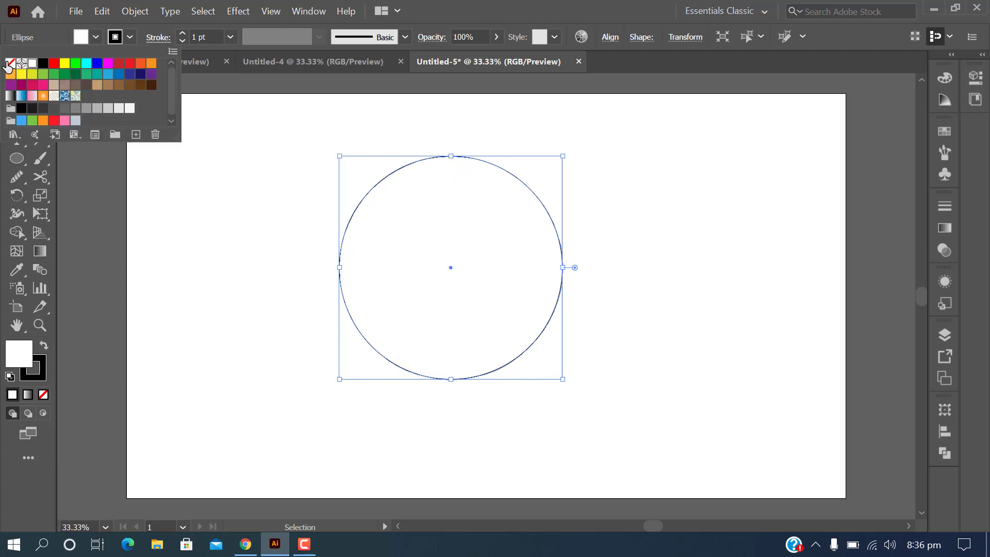
click(10, 63)
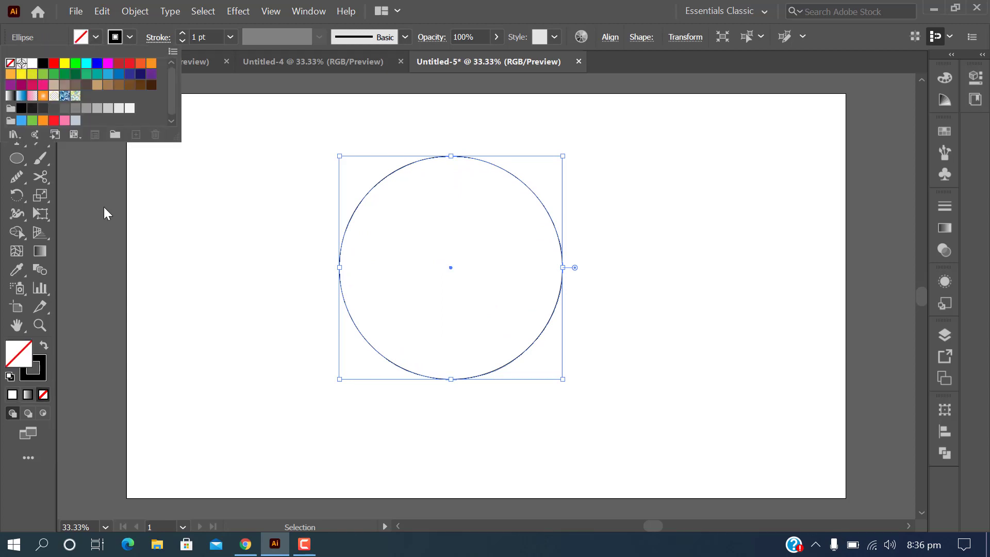
- Give the circle an 18 pt outline and centre it horizontally and vertically on the artboard
click(181, 33)
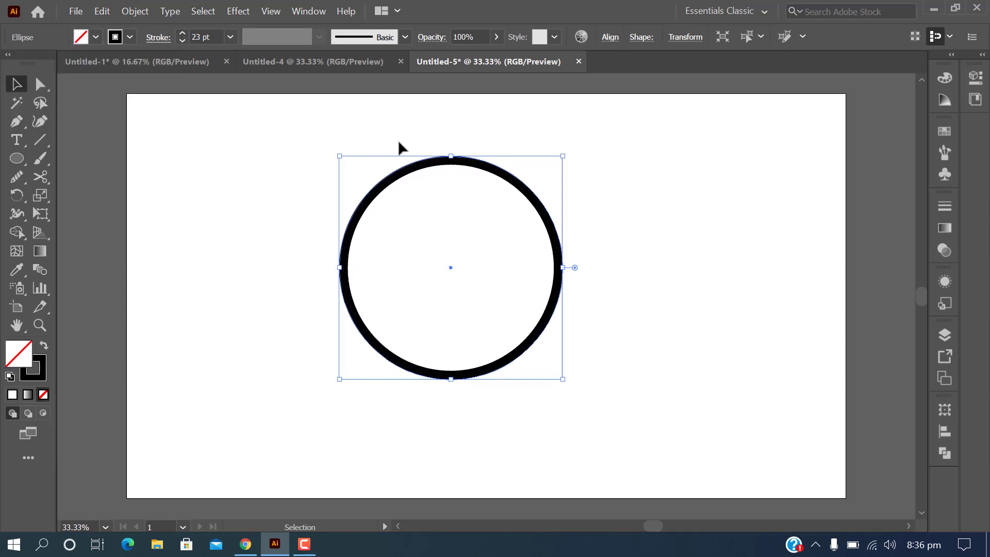
click(182, 41)
click(182, 41)
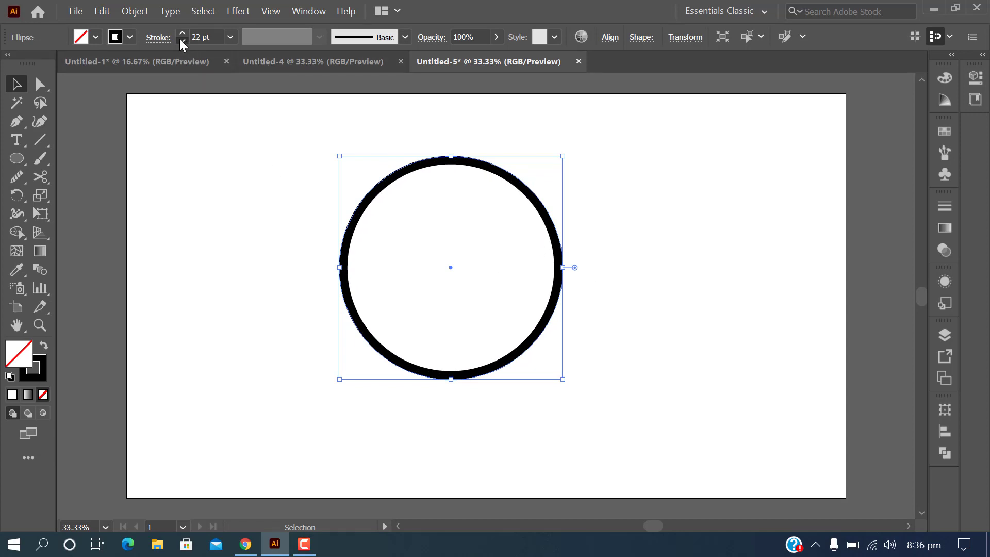
click(182, 42)
click(610, 38)
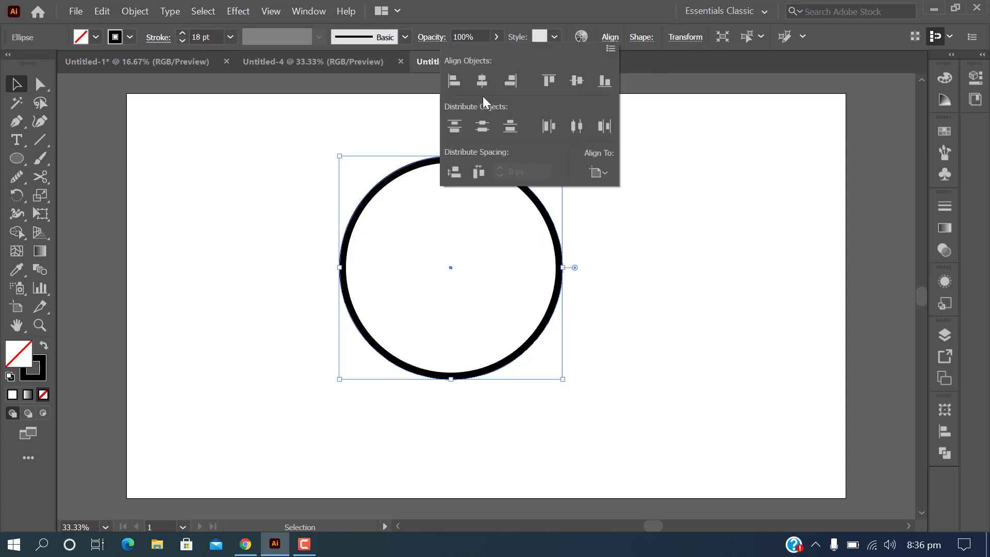
click(577, 81)
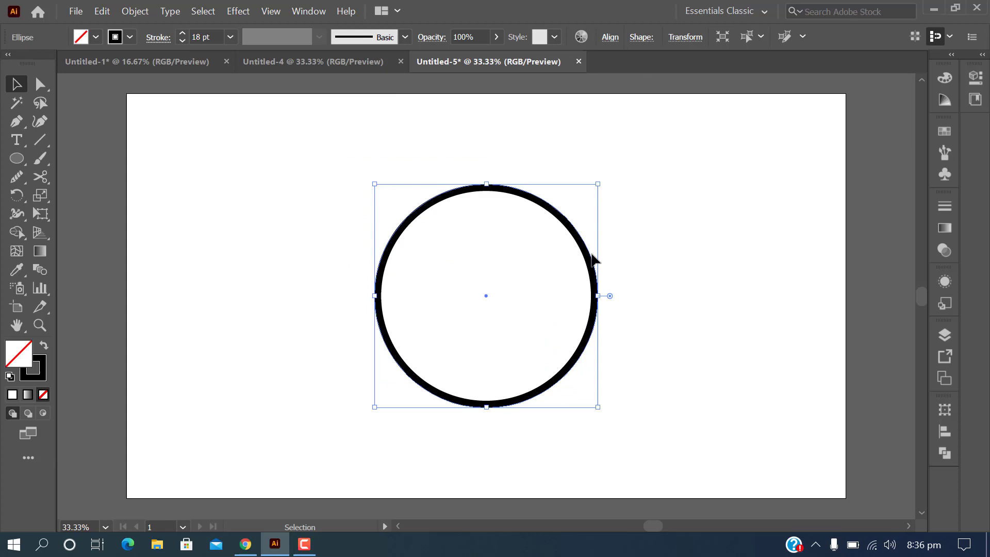
click(472, 161)
- Check the circle inside Layer 1 in the Layers panel, then deselect it
click(587, 342)
click(944, 339)
click(789, 352)
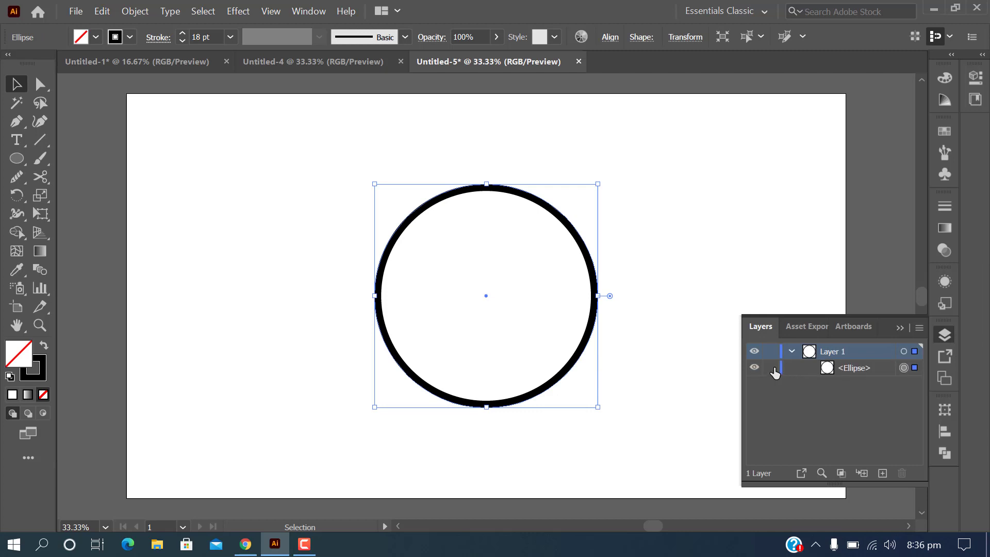
click(775, 372)
click(900, 328)
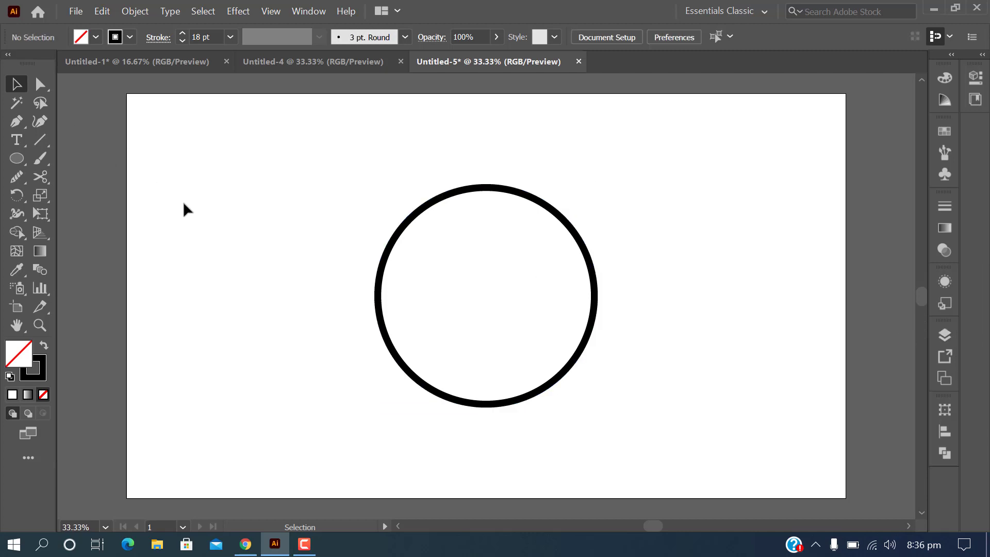
- Choose the Curvature Tool with an orange-red stroke colour
click(47, 125)
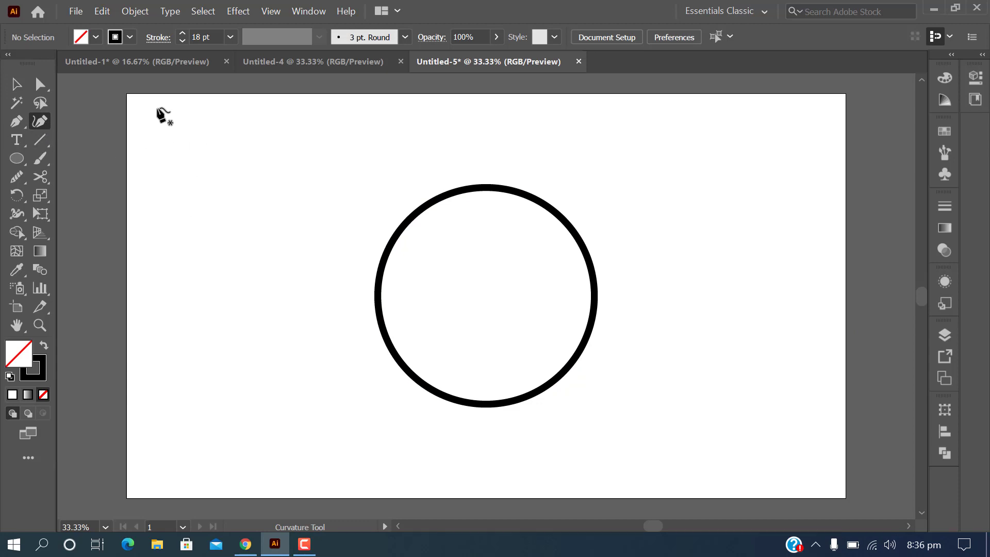
click(131, 38)
click(141, 63)
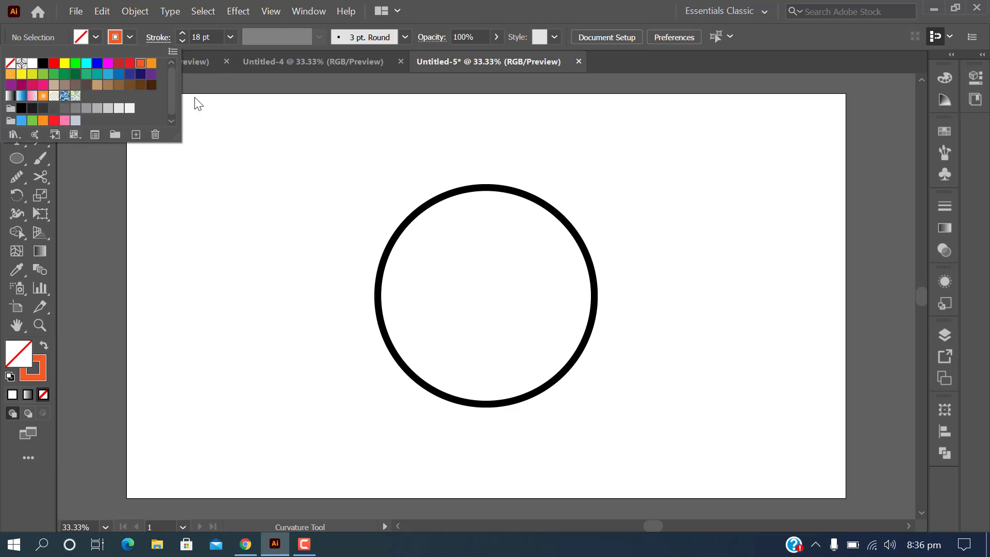
click(489, 195)
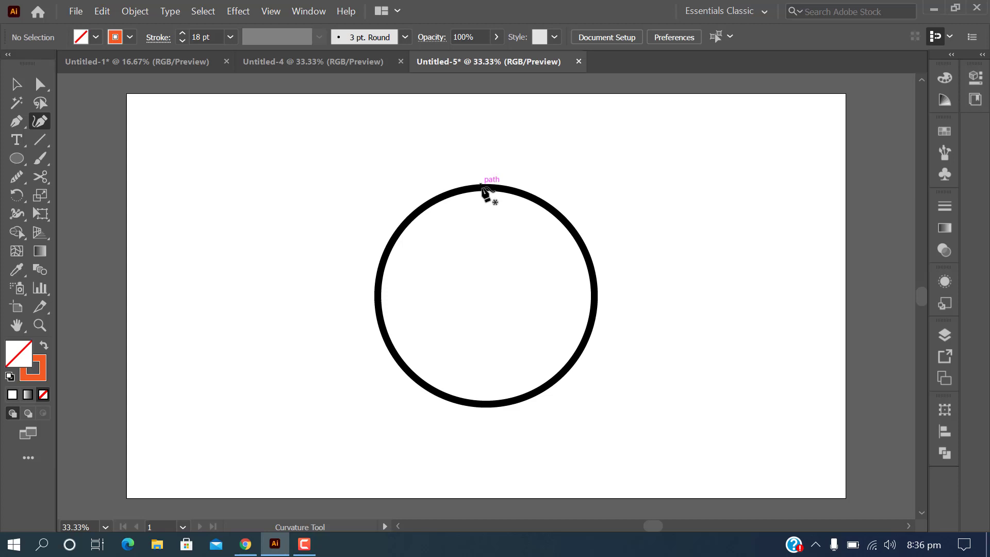
- Start an orange path at the circle's top toward its upper right, discarding the first attempt
click(484, 186)
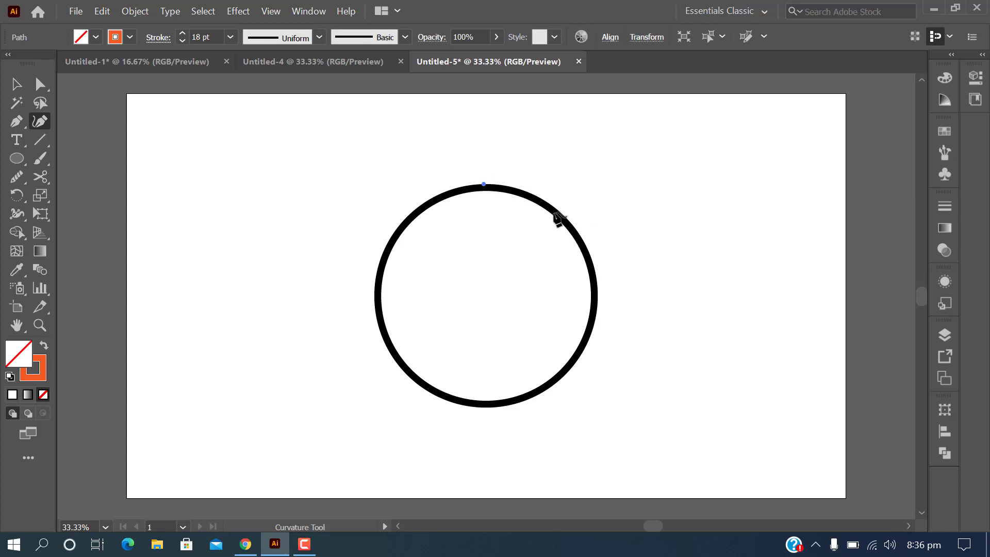
click(554, 211)
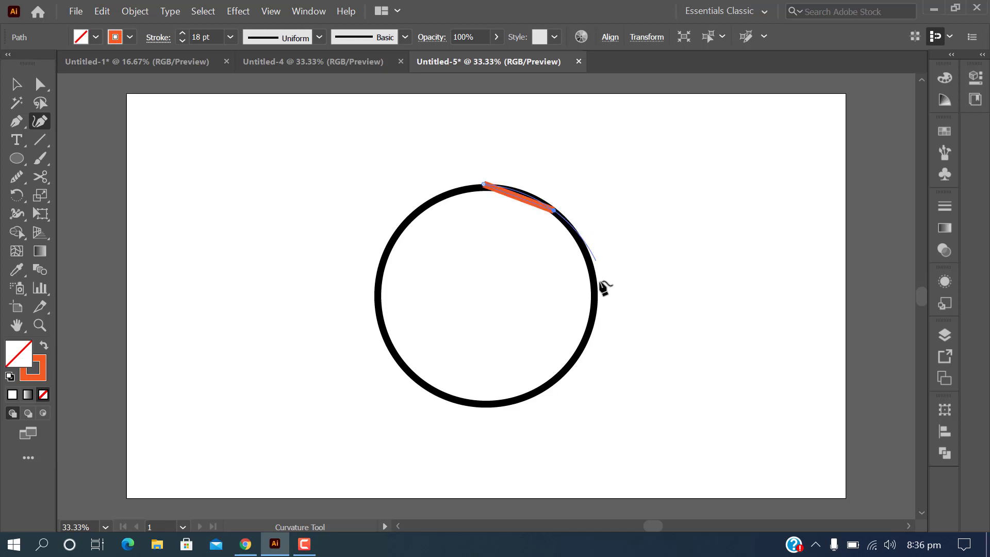
key(Escape)
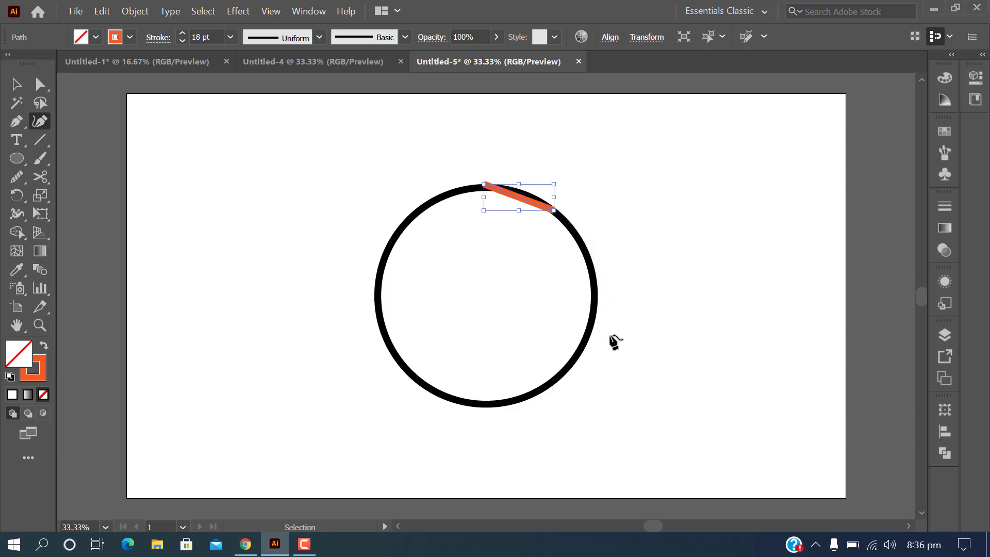
key(Delete)
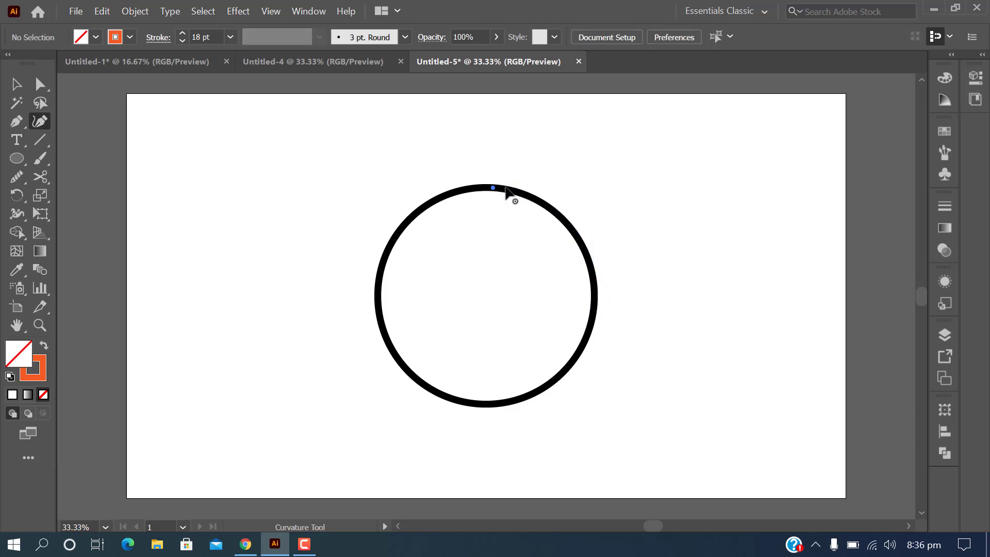
click(495, 190)
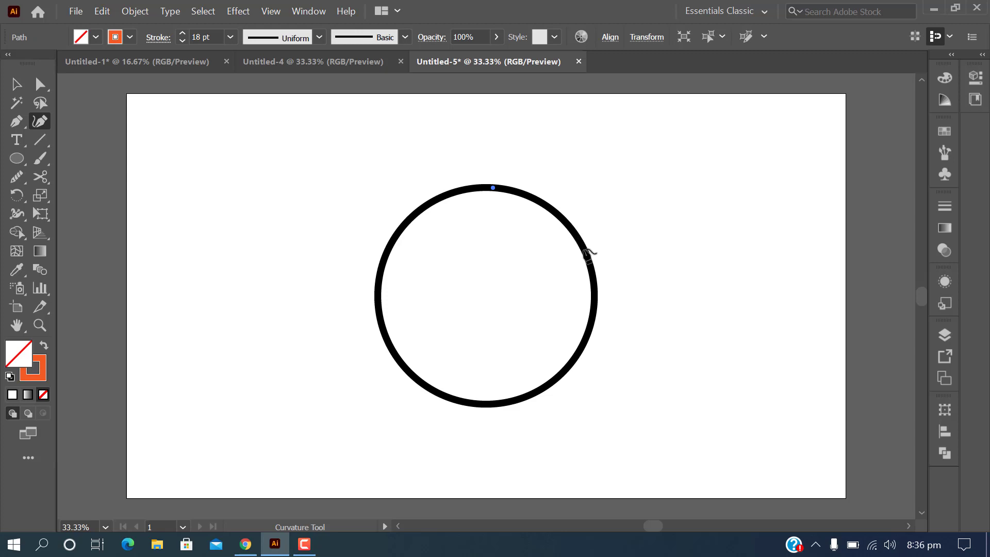
click(584, 249)
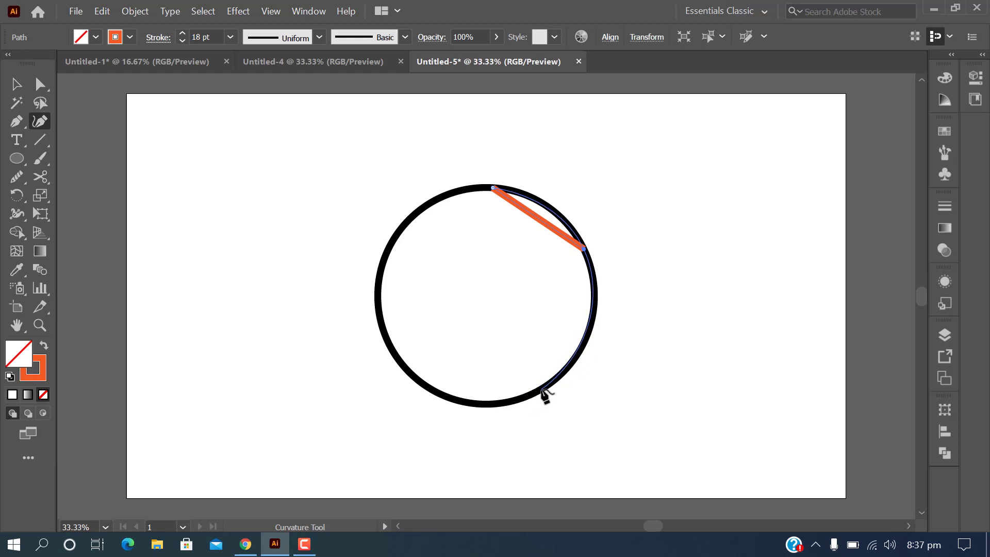
- Add a curve point at the circle's lower right so the arc follows its right side
click(574, 361)
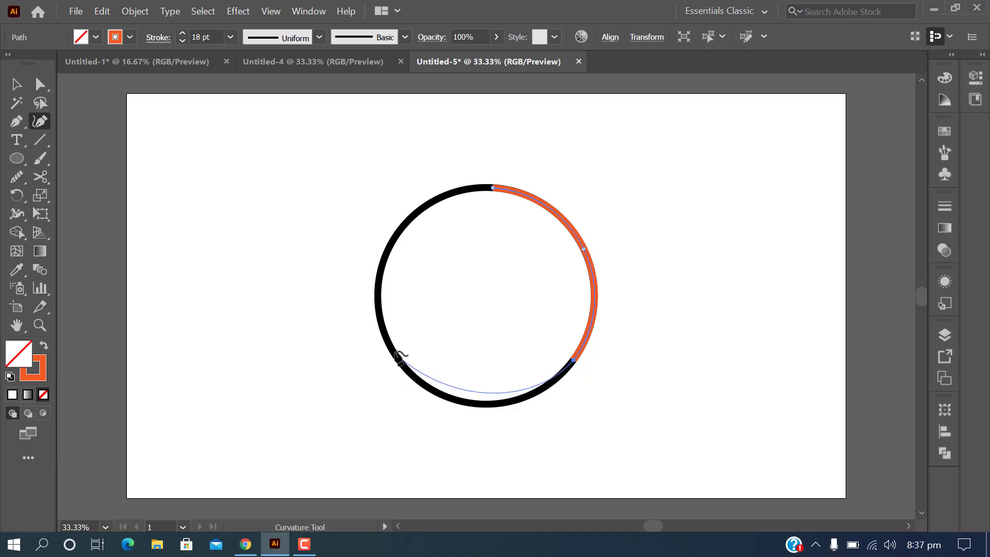
- Remove the stray segments that cut across to the circle's left edge
click(380, 322)
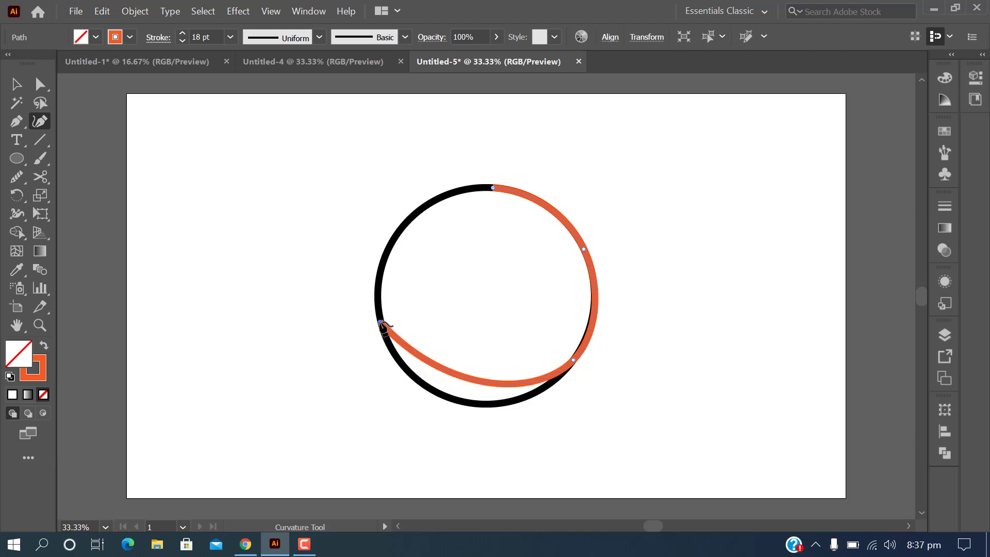
key(Escape)
key(ctrl+z)
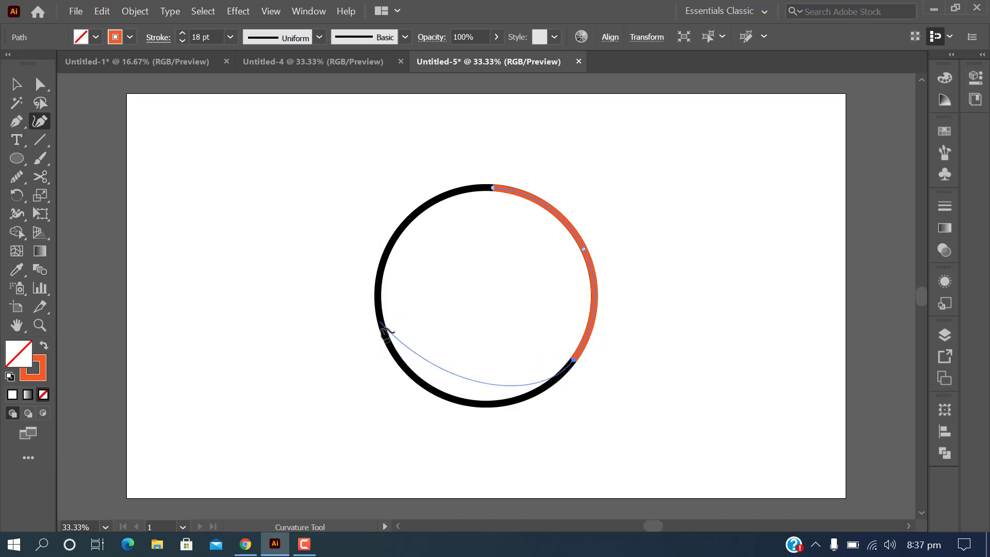
click(379, 268)
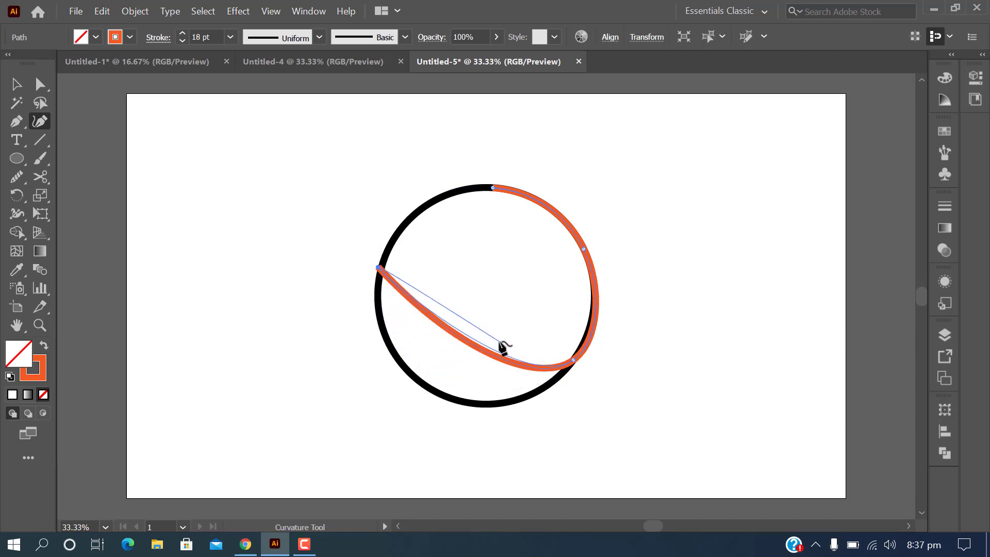
key(Escape)
key(ctrl+z)
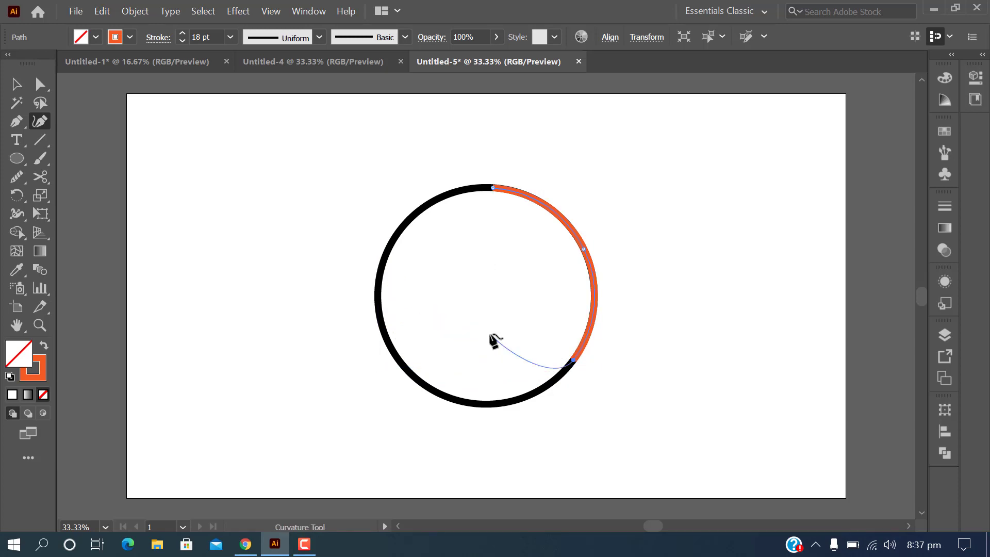
- Place anchors at the circle's bottom, left and upper left, closing on the top anchor
click(473, 402)
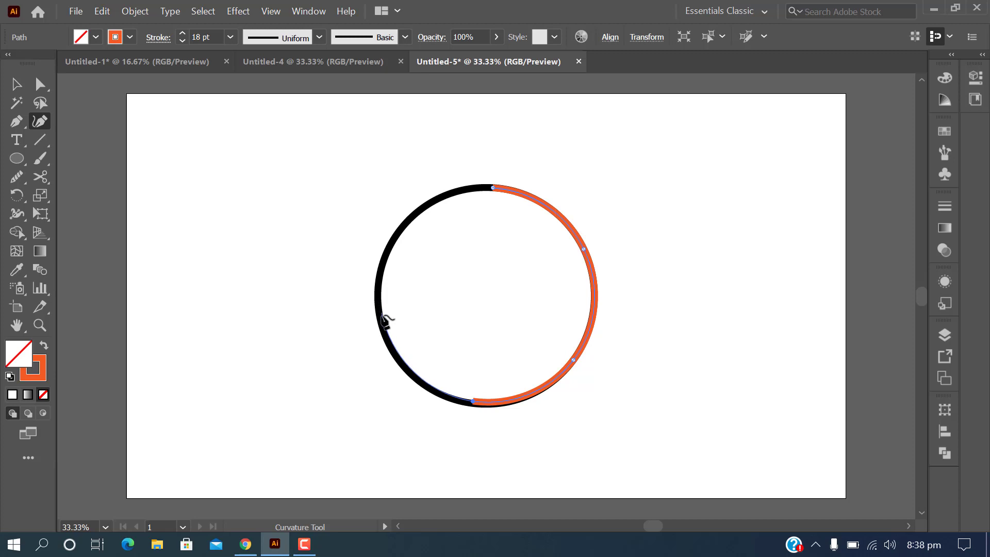
click(382, 319)
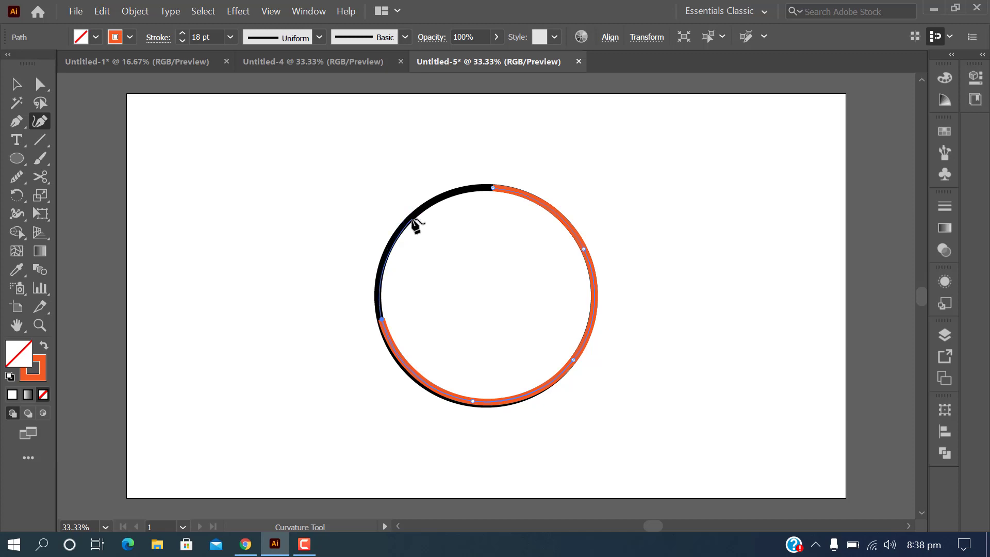
click(414, 217)
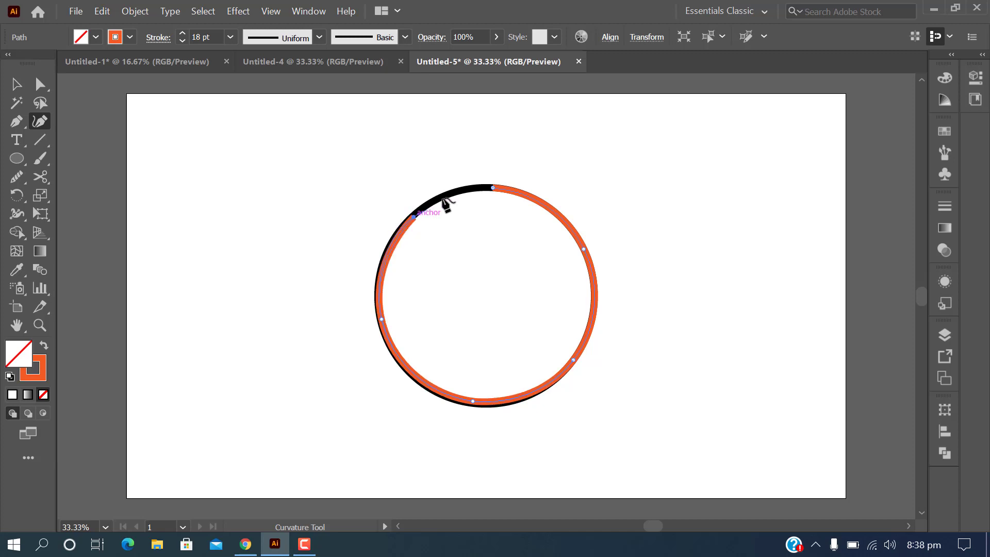
click(494, 188)
scroll(663, 363, down, 1)
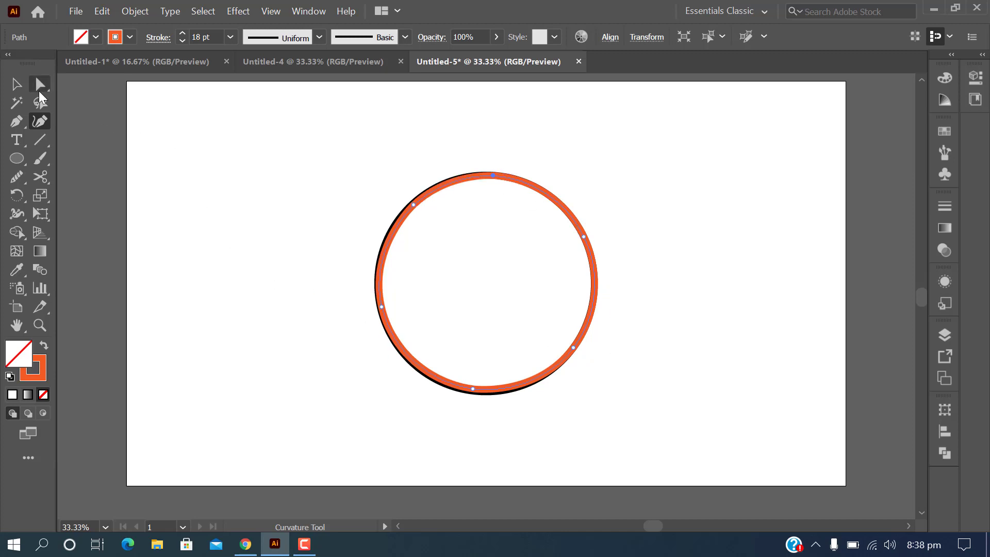
- Drag the orange ring to the right of the black circle and deselect it
click(16, 84)
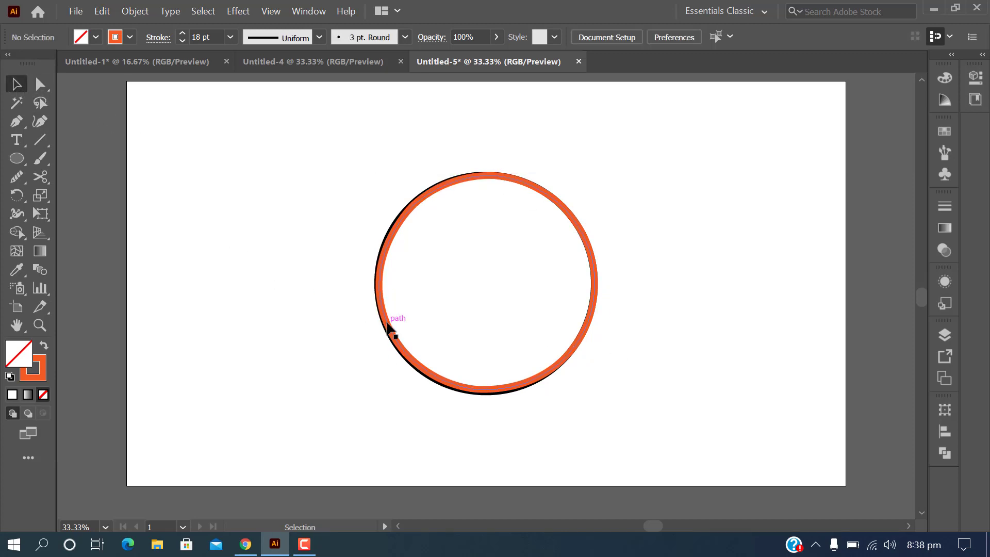
drag(386, 328, 617, 316)
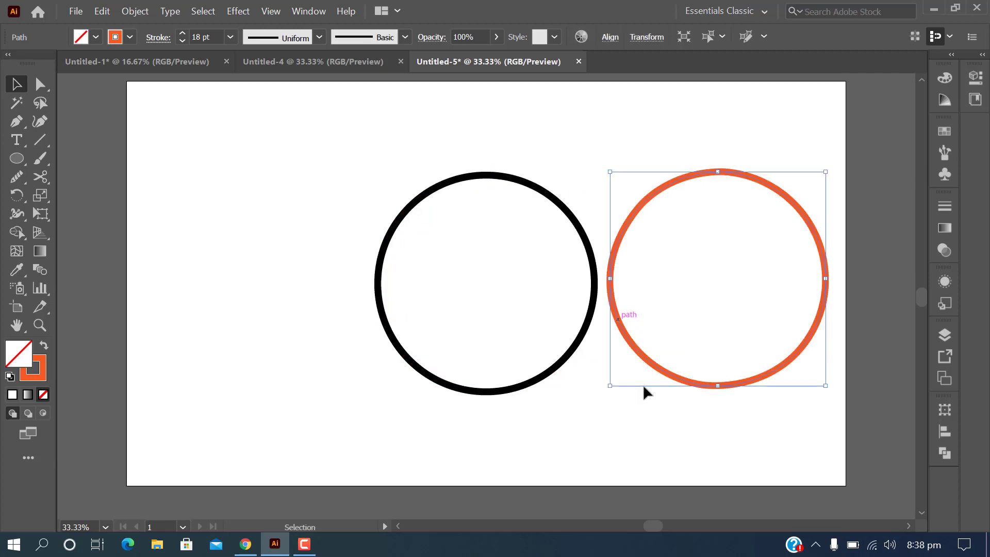
click(759, 420)
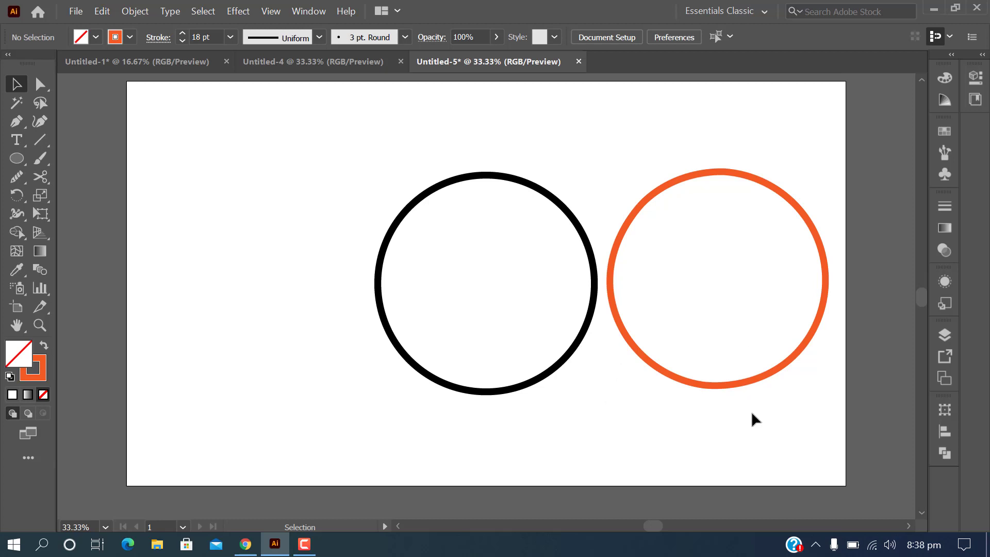
- Bring empty canvas right of the artboard into view and show the Artboards panel
scroll(640, 371, up, 1)
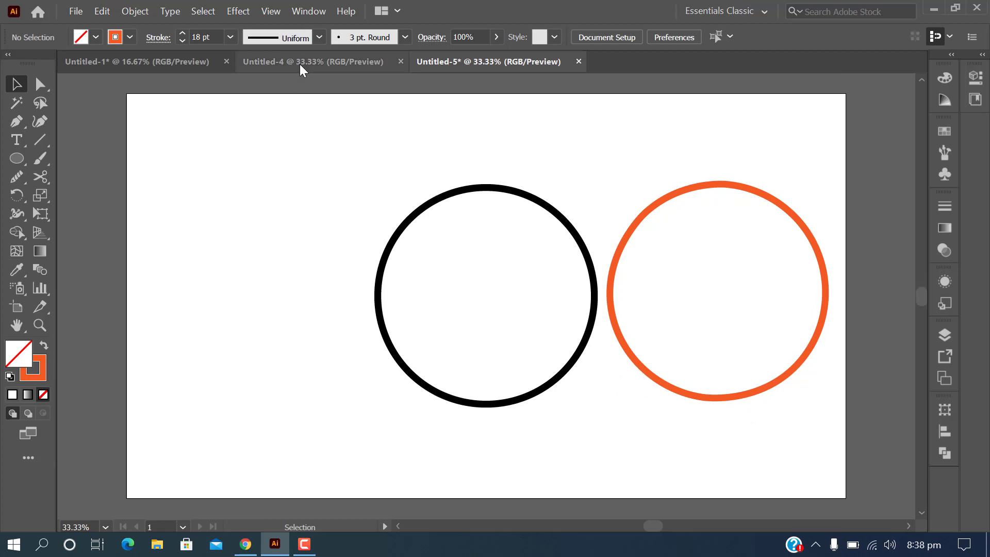
click(912, 525)
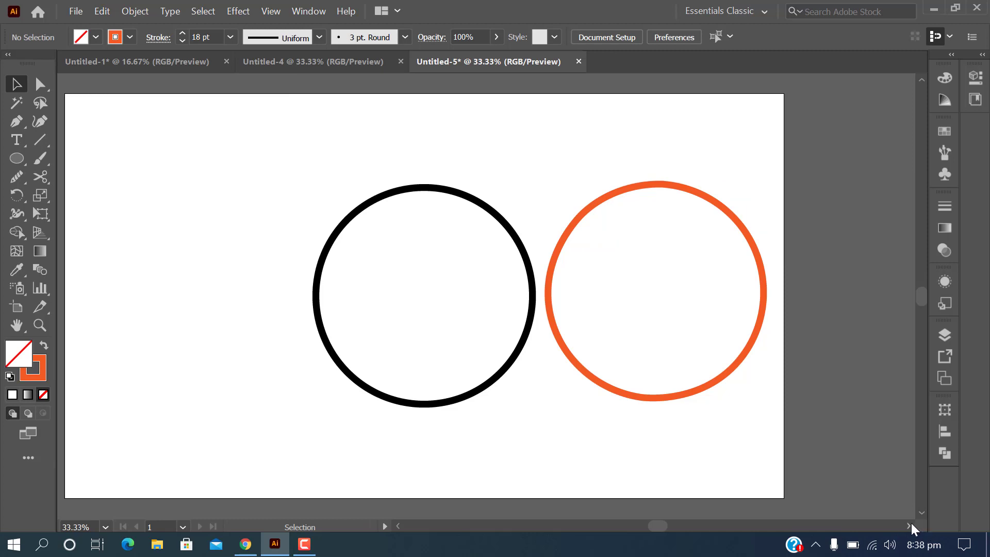
click(943, 382)
- Create Artboard 2, paste the bear face and enlarge it proportionally around its centre
click(882, 473)
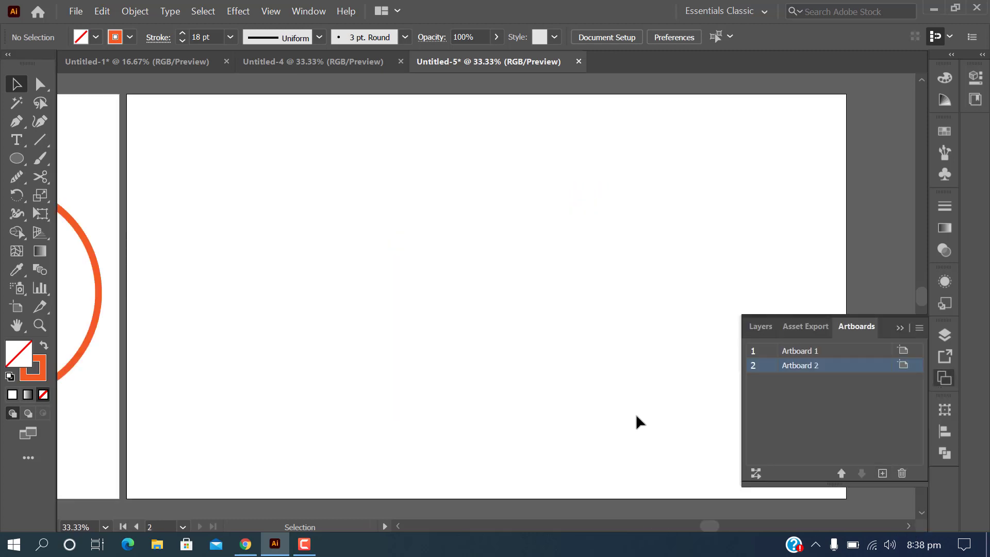
key(ctrl+v)
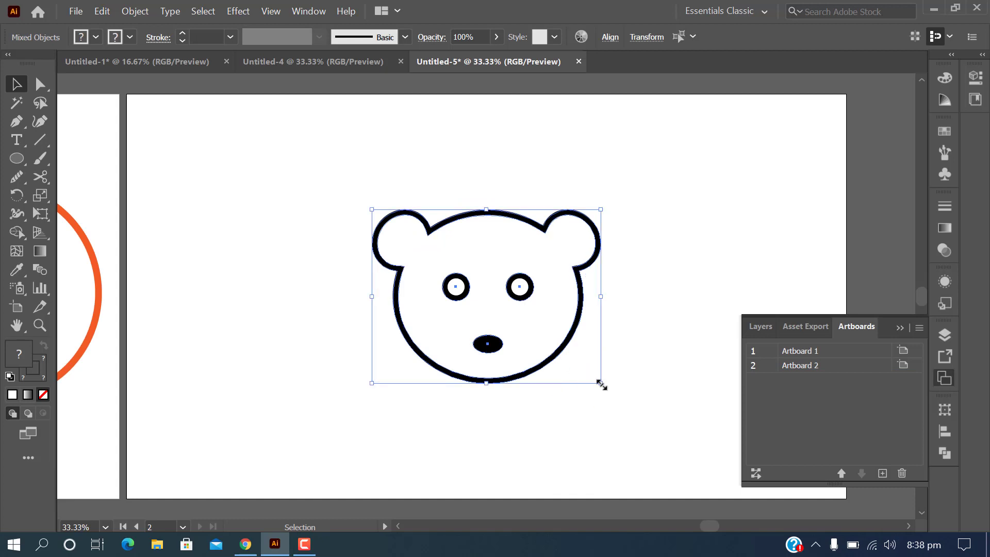
key(shift+alt)
drag(603, 388, 639, 418)
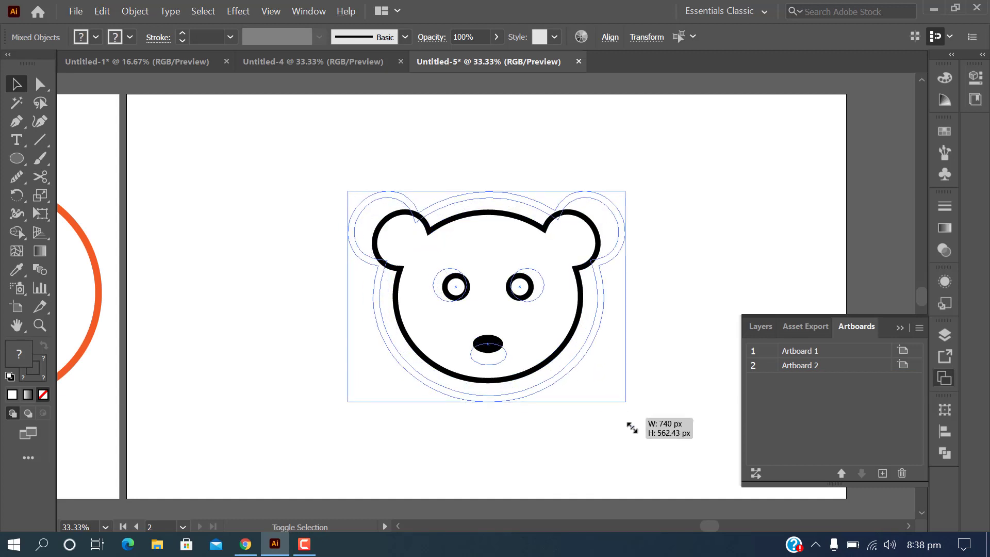
click(900, 328)
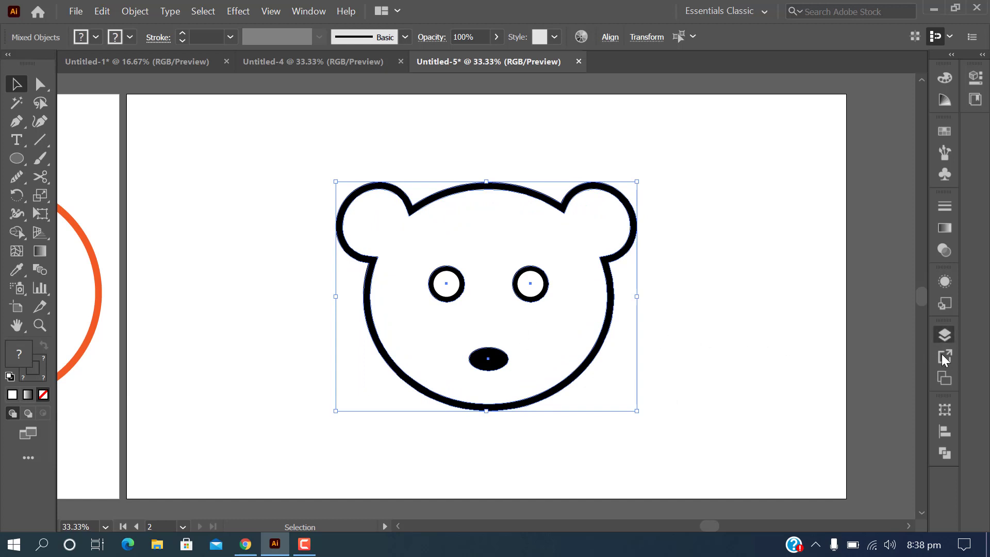
- Group all the bear-face parts with Ctrl+G and lock the group in Layers
click(945, 335)
mouse_move(263, 143)
mouse_down()
mouse_move(675, 458)
mouse_move(674, 439)
mouse_up()
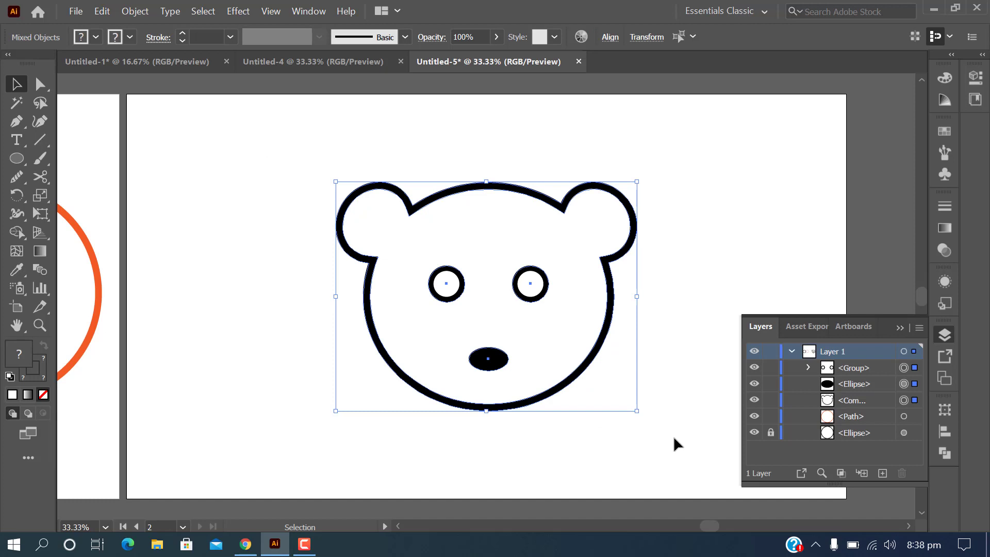
key(ctrl+g)
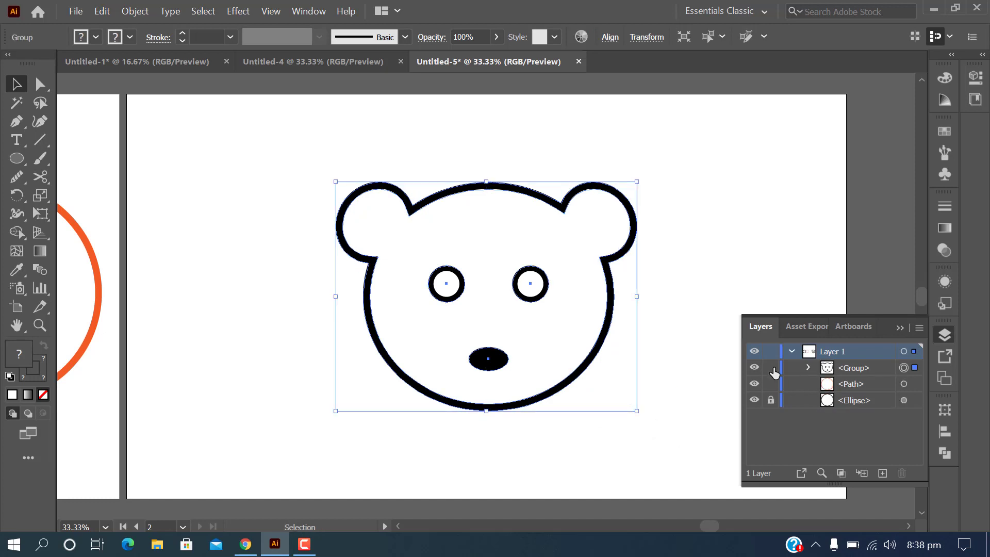
click(772, 368)
click(900, 329)
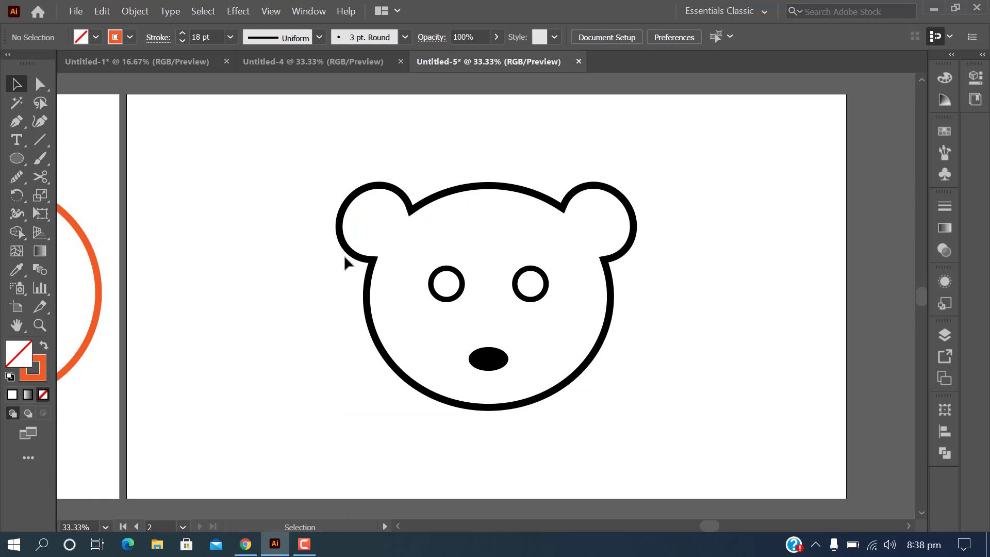
scroll(279, 222, up, 2)
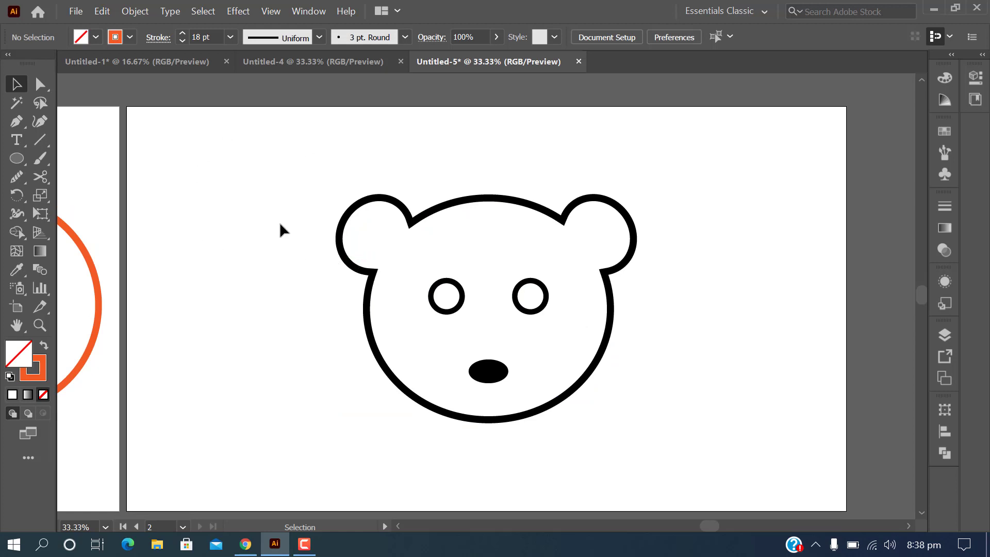
- Trace the left ear with Curvature Tool anchors from its base, over its top, back to the head
click(38, 123)
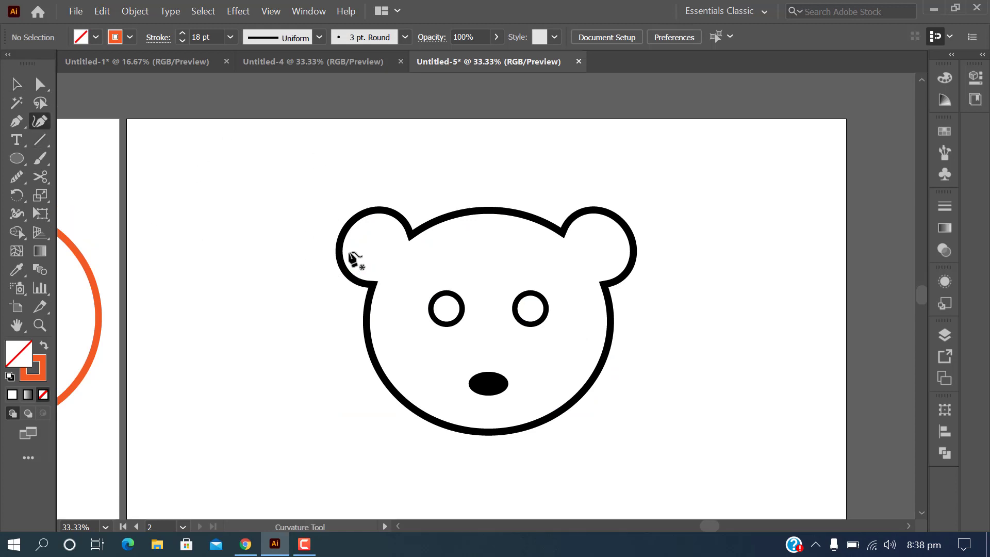
click(373, 284)
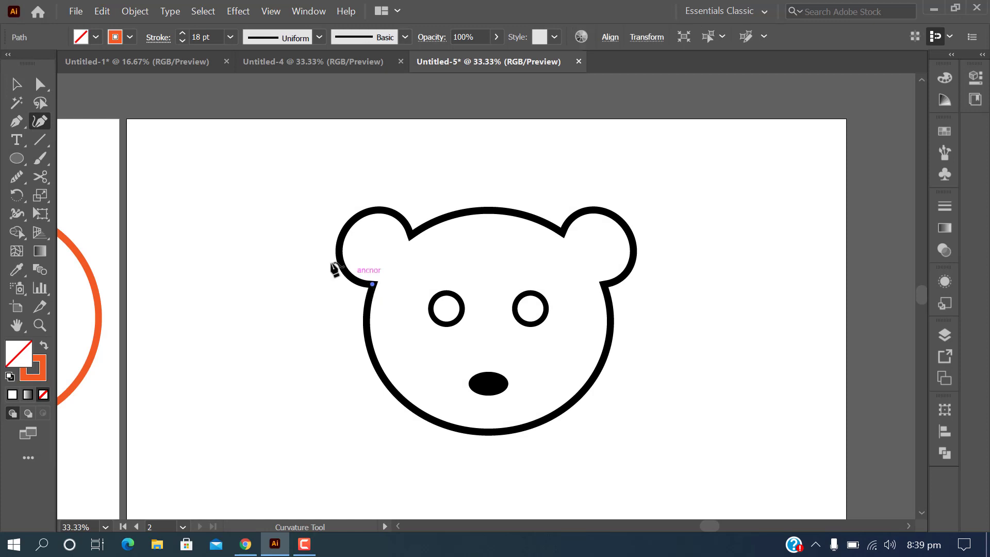
click(339, 235)
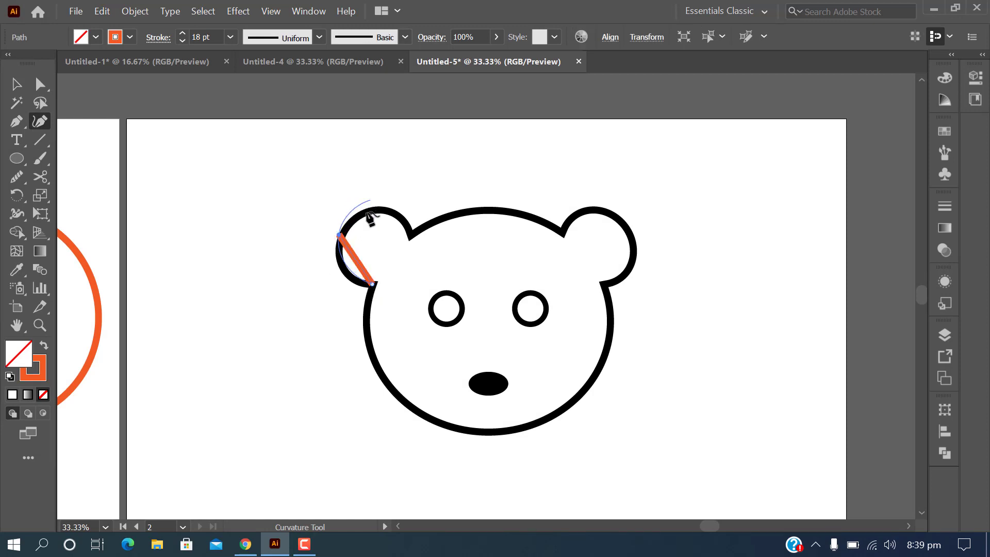
key(ctrl+z)
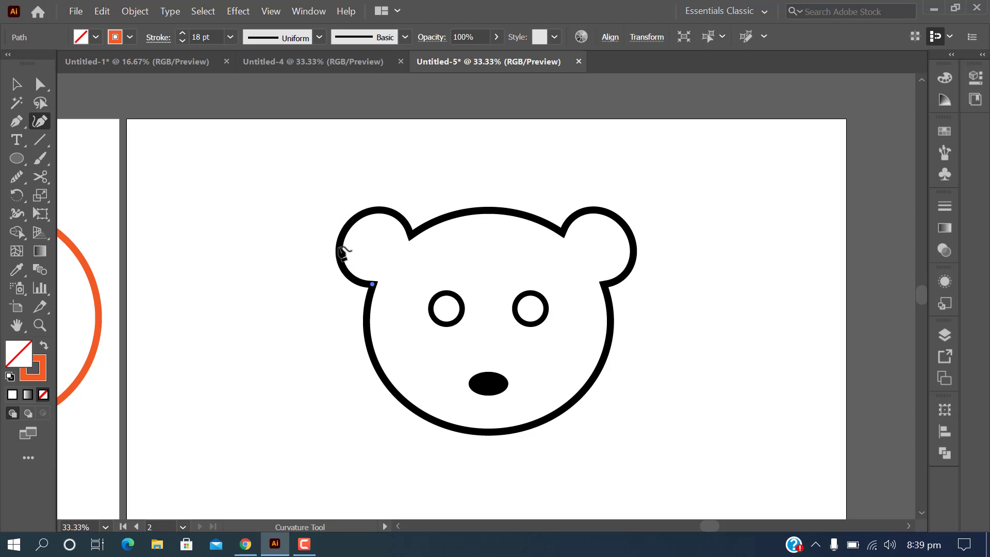
click(339, 248)
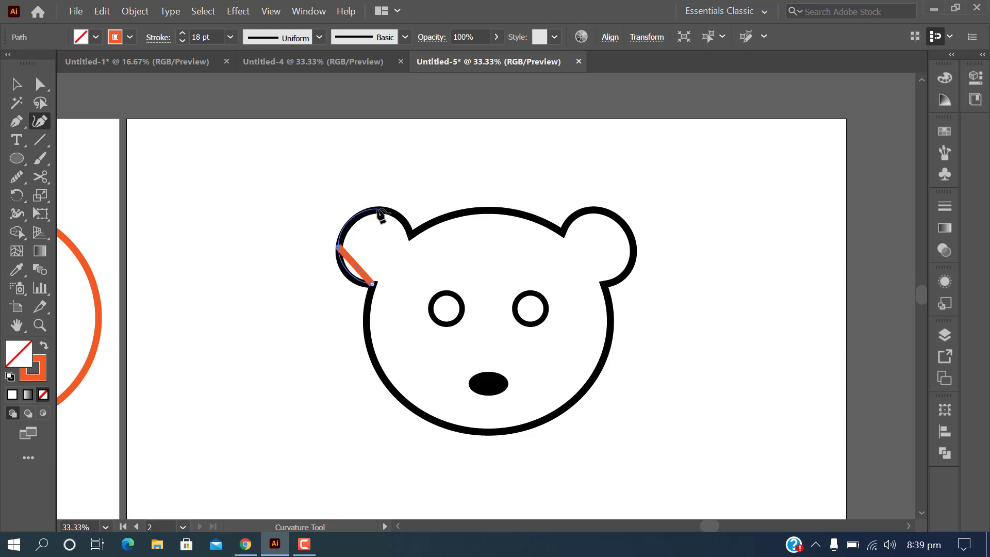
click(378, 210)
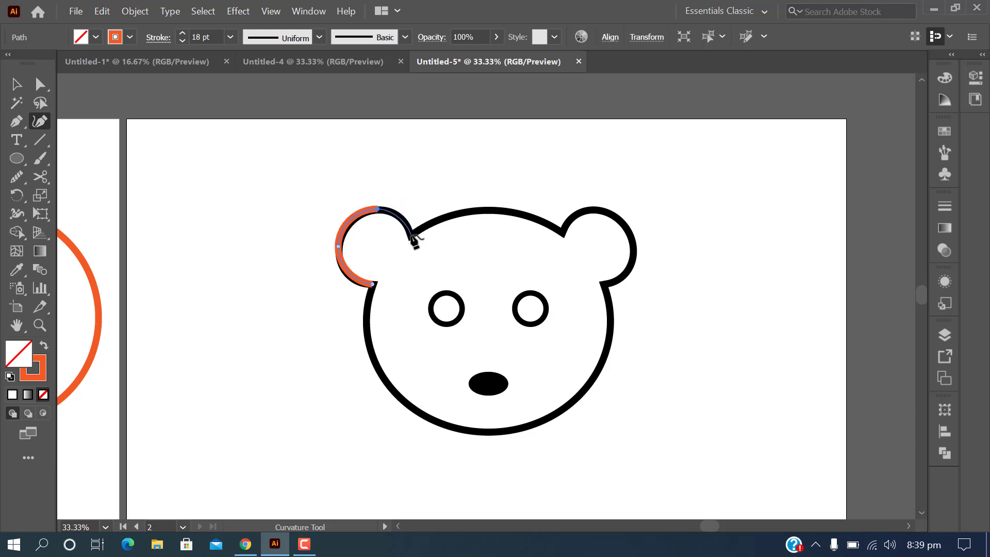
click(411, 236)
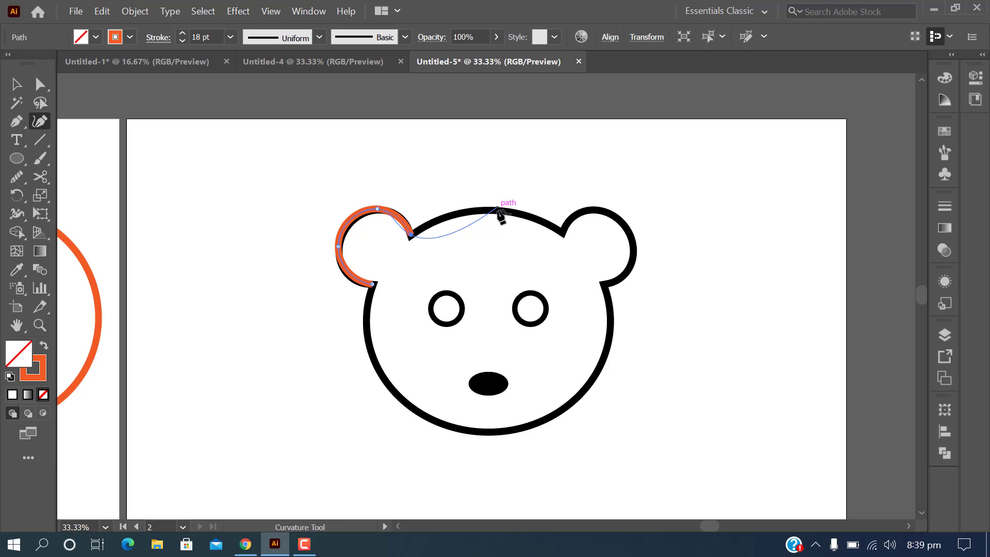
- Resume the ear path and extend it along the head top, undoing misplaced anchors
click(499, 211)
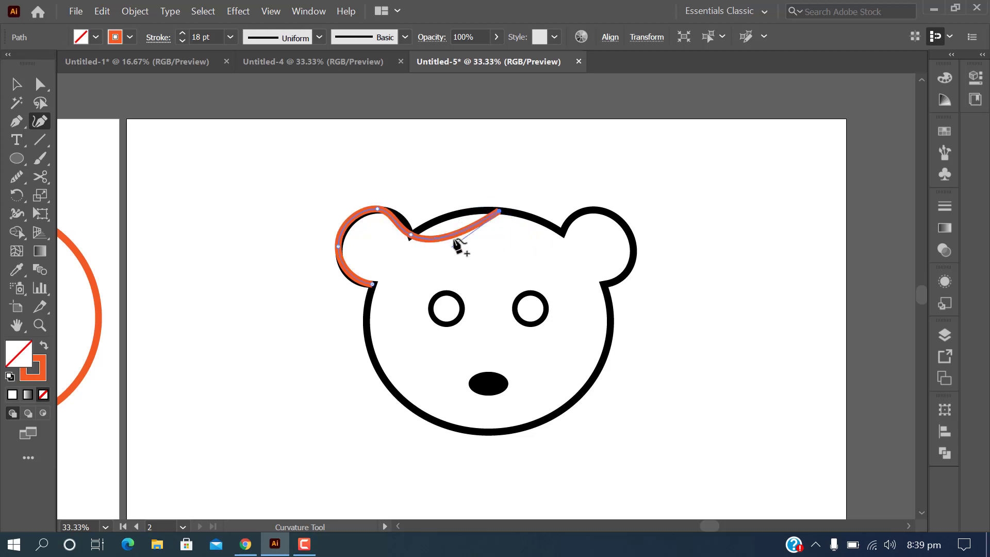
key(ctrl+z)
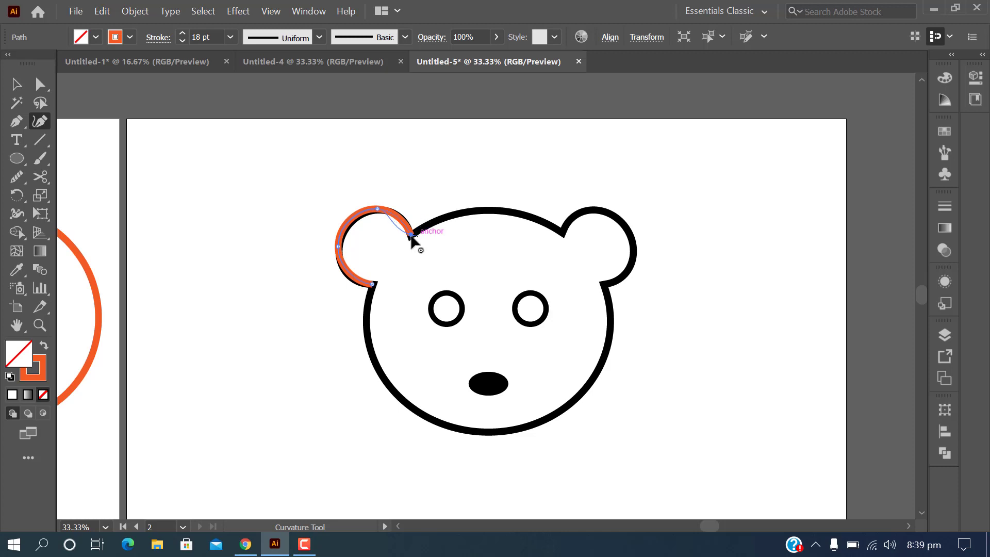
key(Escape)
click(411, 236)
click(483, 207)
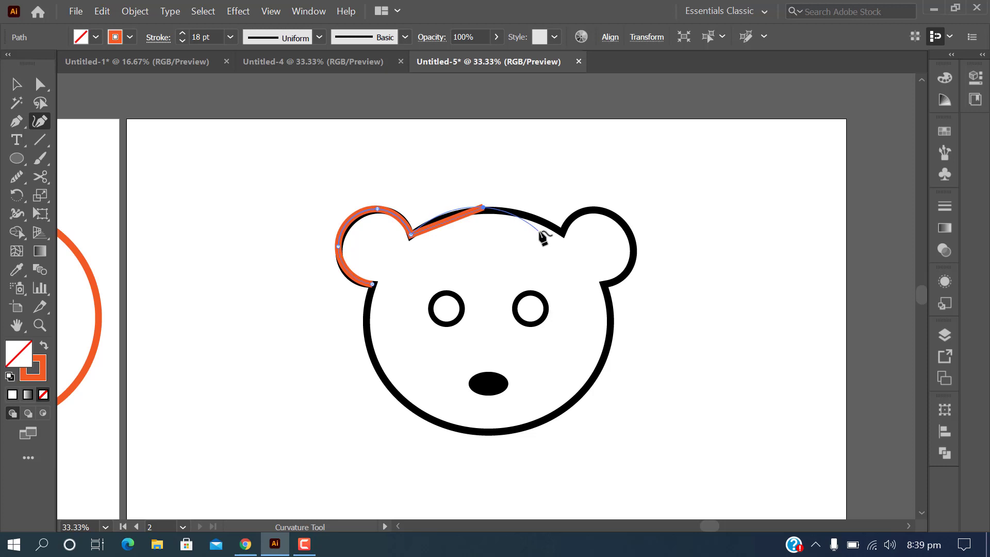
key(ctrl+z)
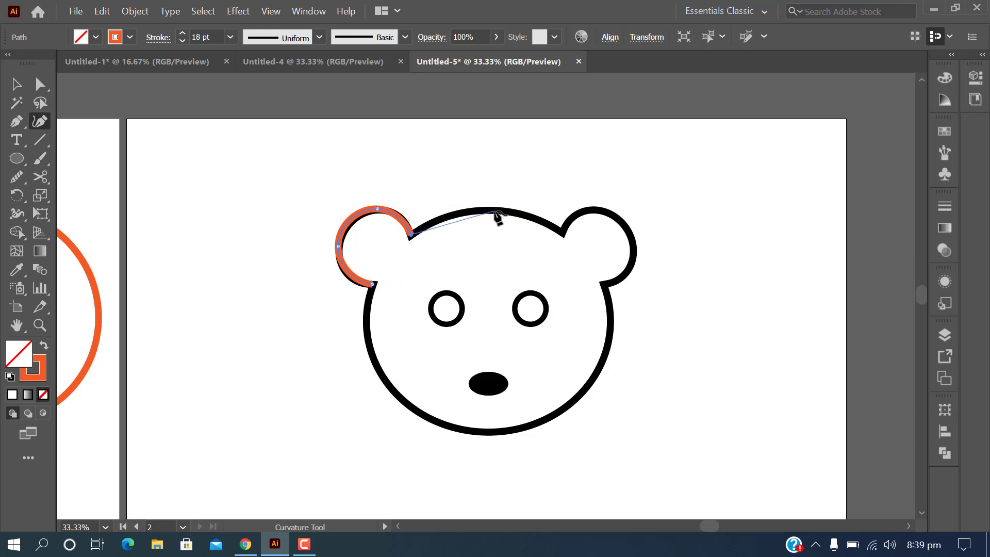
- Anchor the path across the head top to the right ear junction and up onto the ear
click(494, 211)
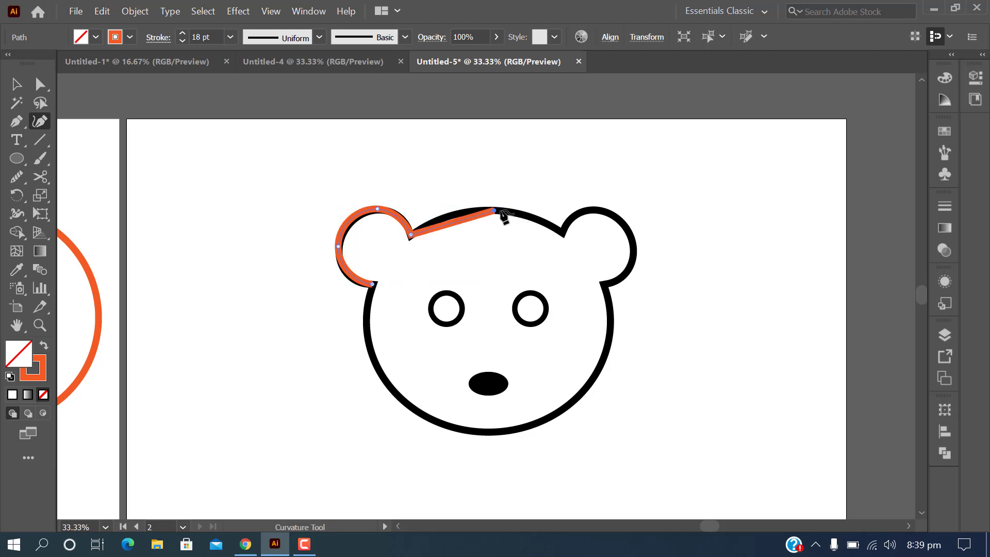
click(563, 234)
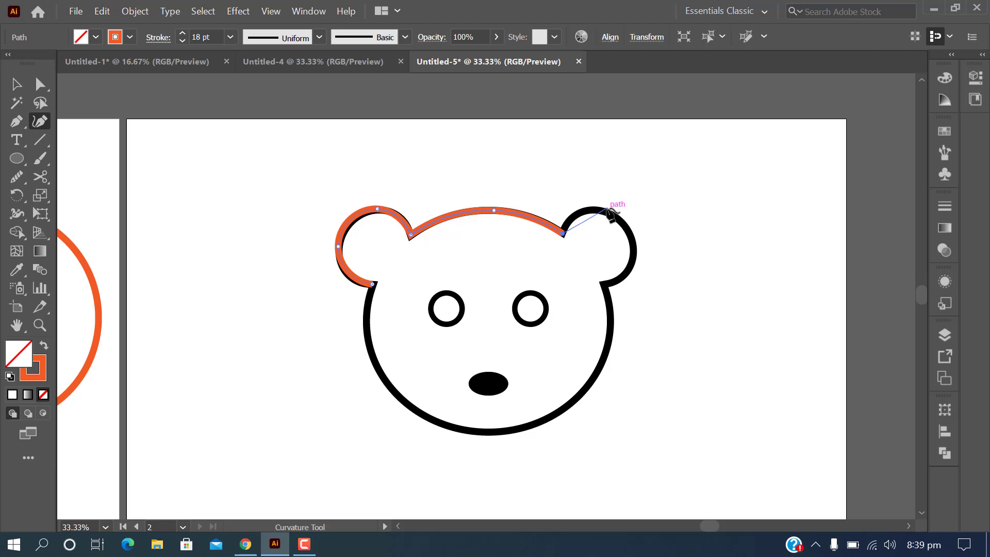
click(632, 232)
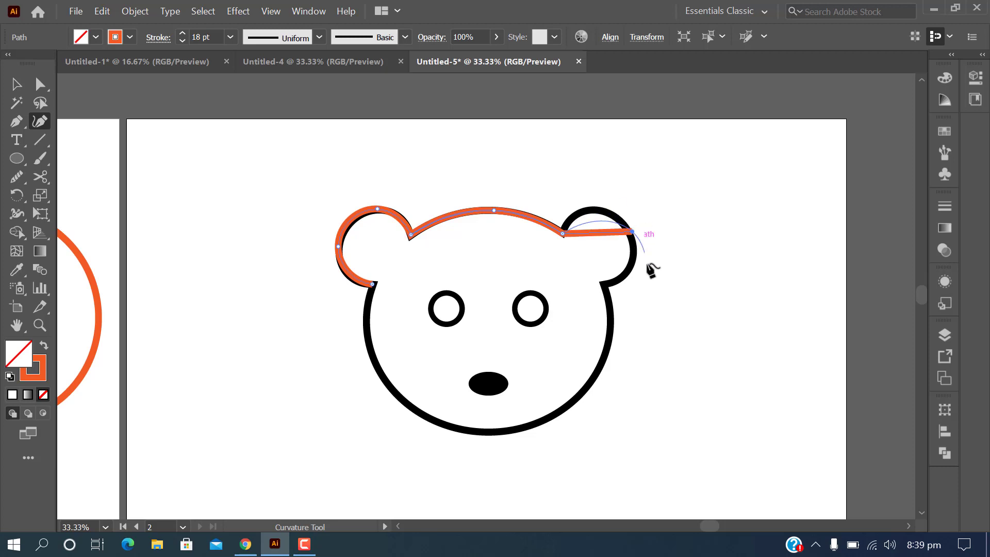
key(ctrl+z)
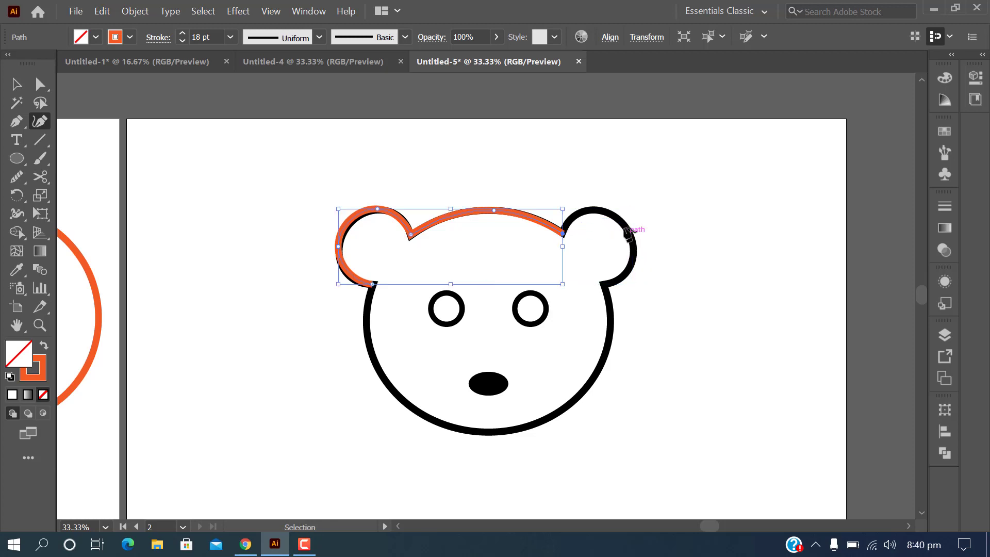
click(623, 224)
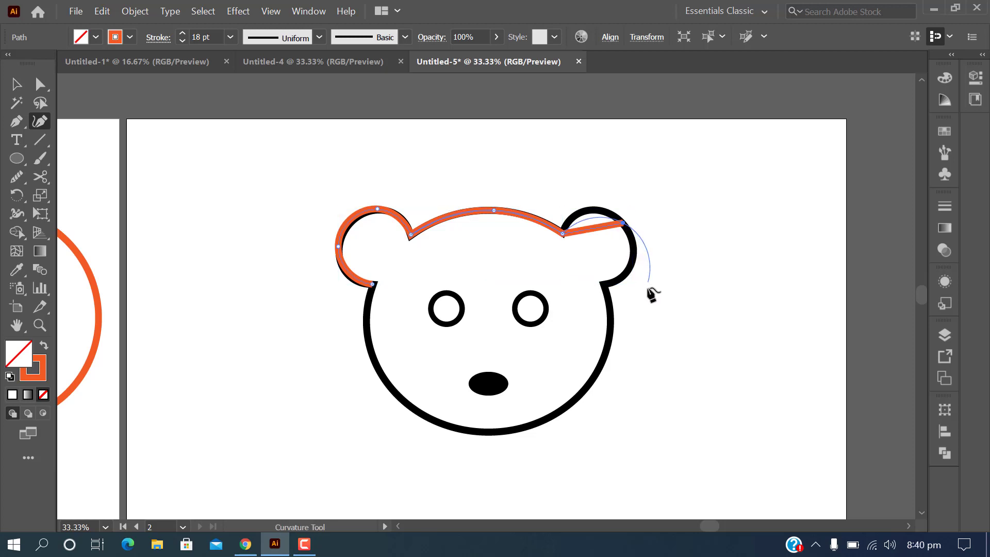
key(ctrl+z)
click(615, 217)
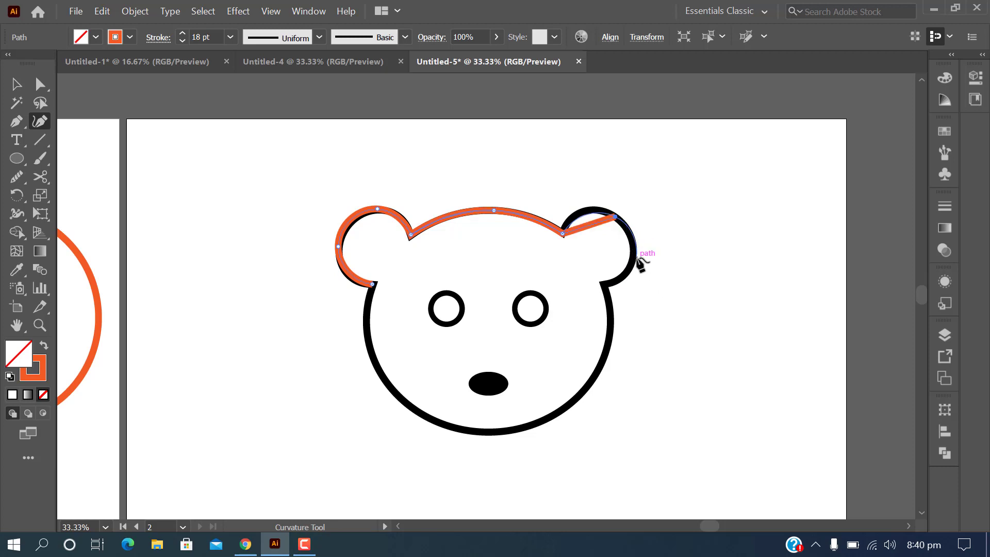
key(ctrl)
key(ctrl+z)
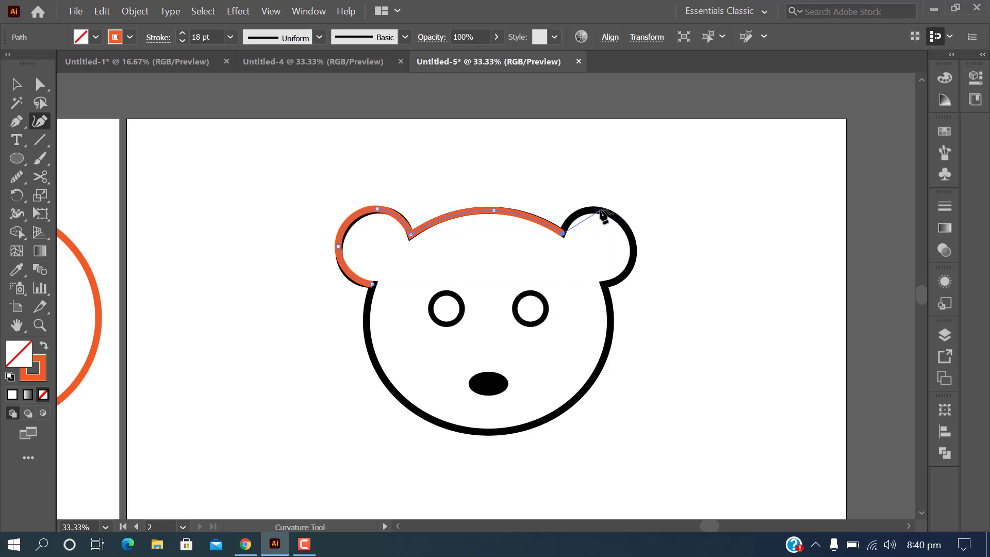
click(599, 210)
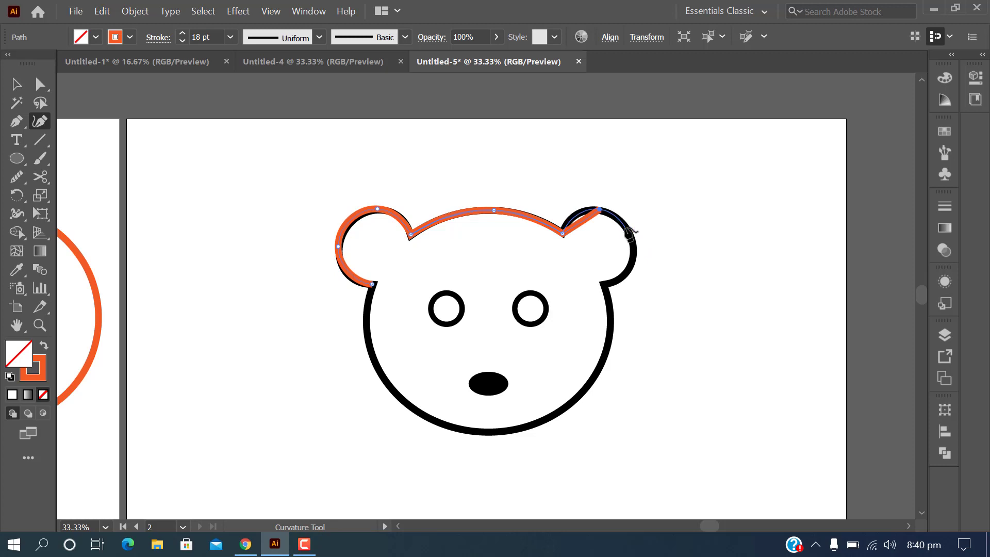
- Curve the outline around the right ear, down the cheek and chin, closing at the left ear anchor
click(629, 234)
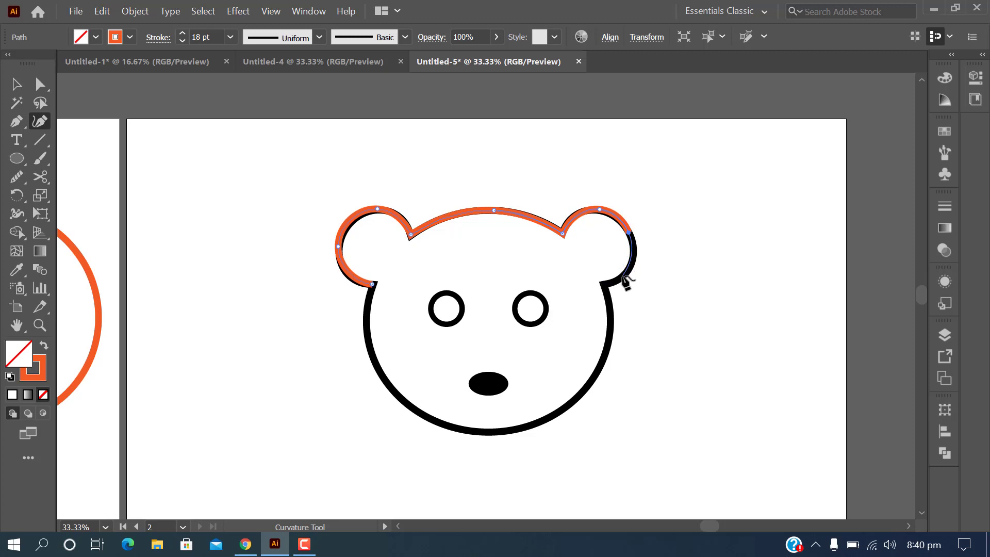
click(623, 277)
click(603, 285)
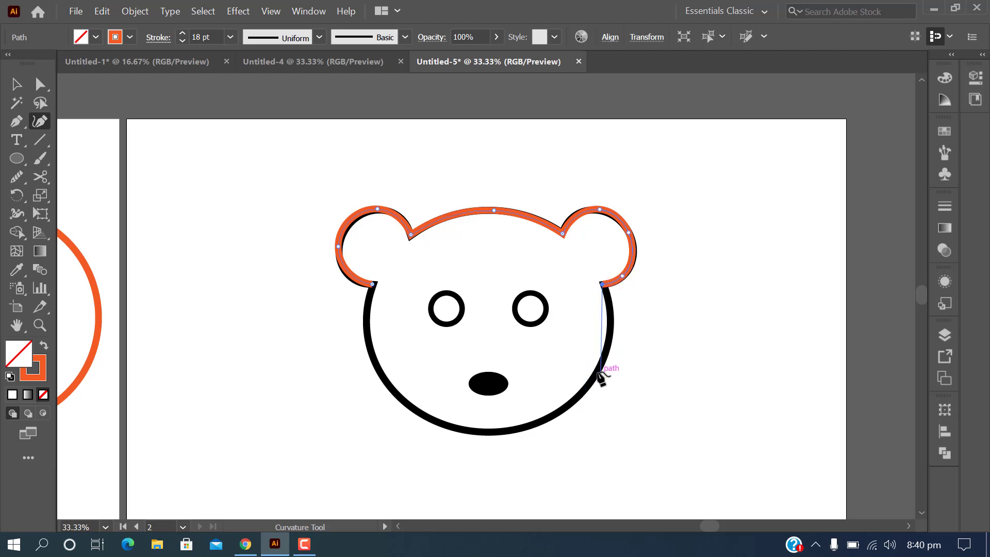
click(598, 372)
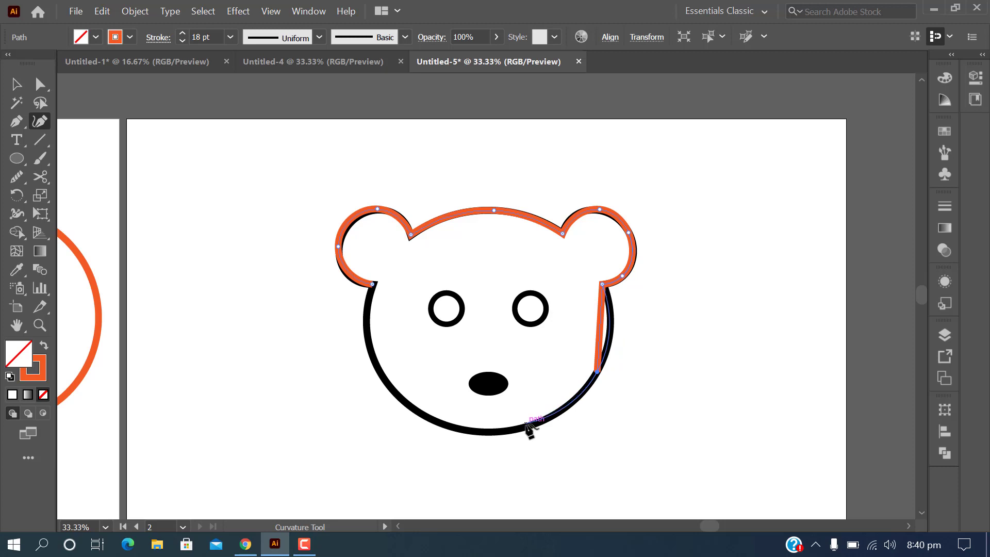
click(528, 427)
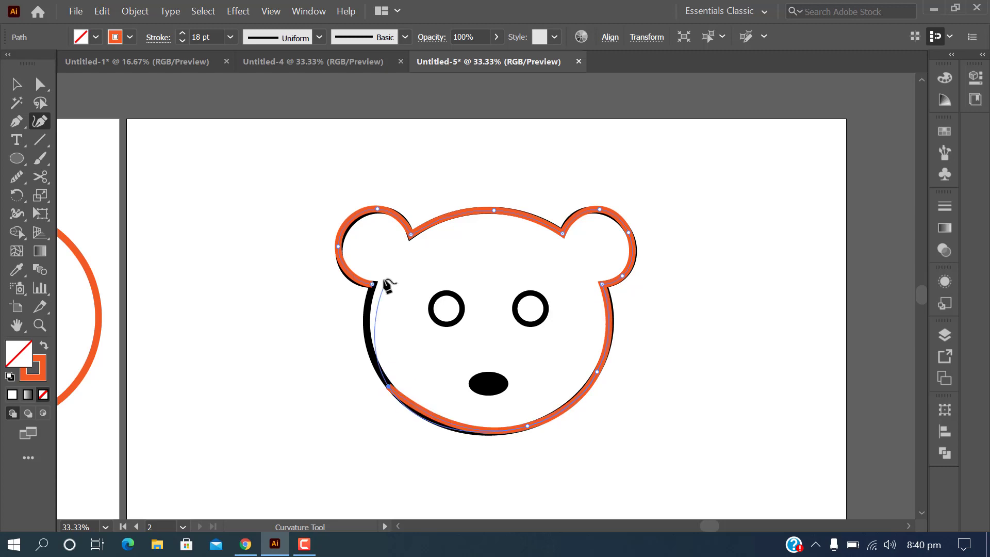
key(ctrl)
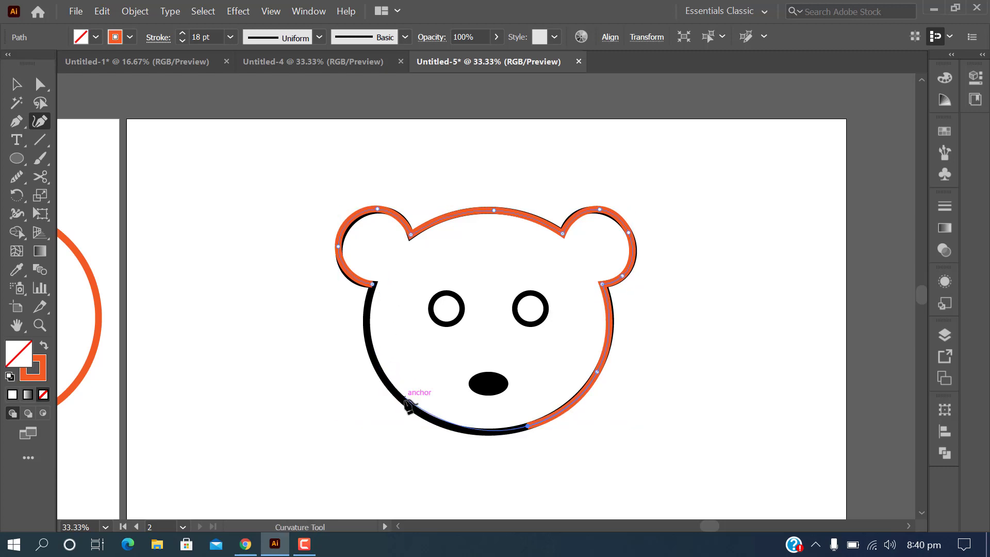
click(404, 400)
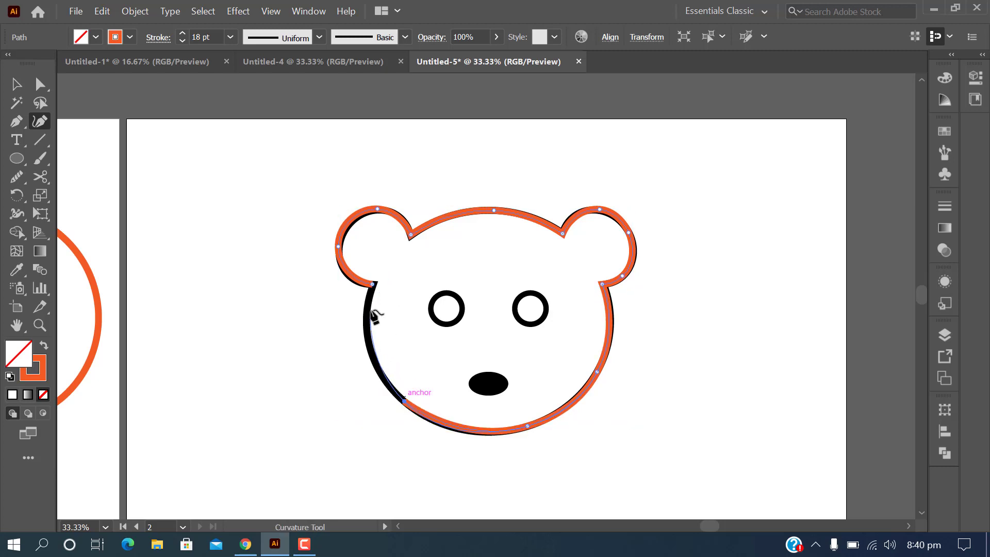
click(372, 284)
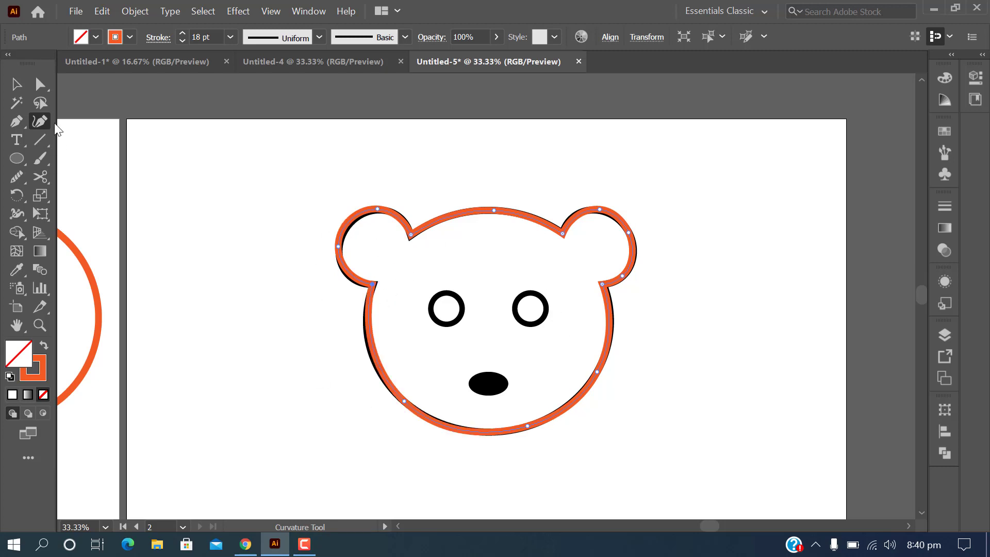
- Deselect the outline, undo an accidental move, and zoom in to 66.67% on the bear
click(16, 84)
click(276, 278)
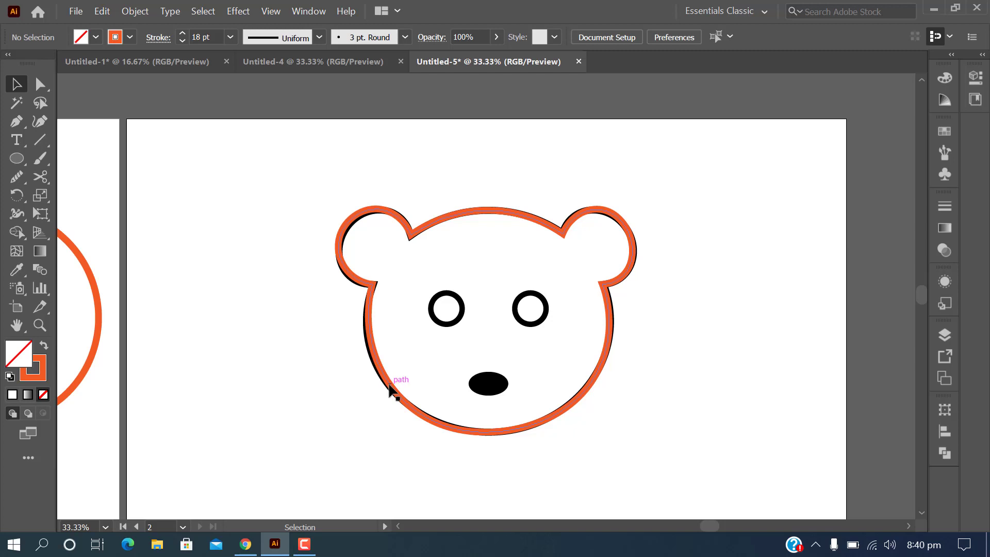
drag(390, 385, 688, 391)
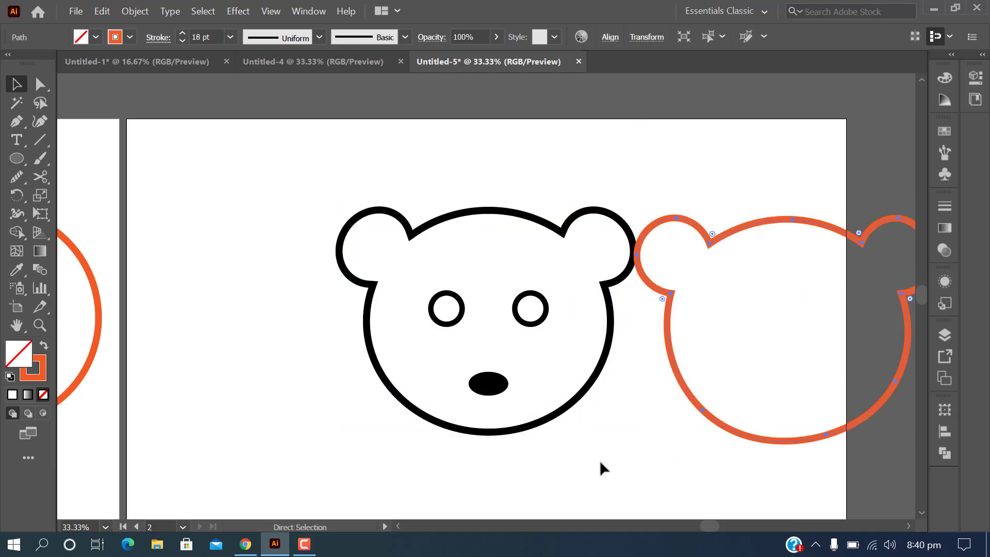
key(ctrl+z)
key(ctrl+shift+a)
scroll(428, 356, down, 1)
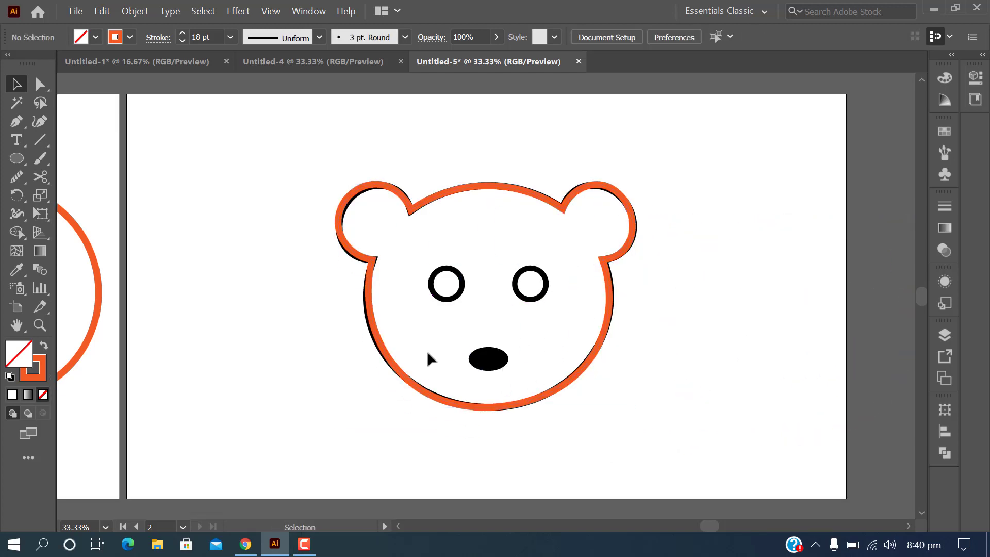
key(ctrl+plus)
key(ctrl+plus)
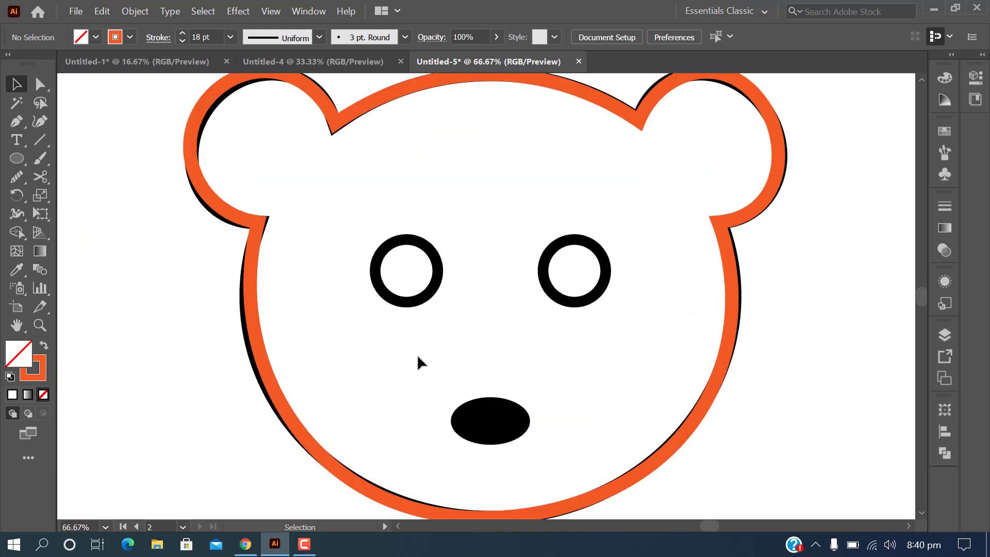
key(shift+grave)
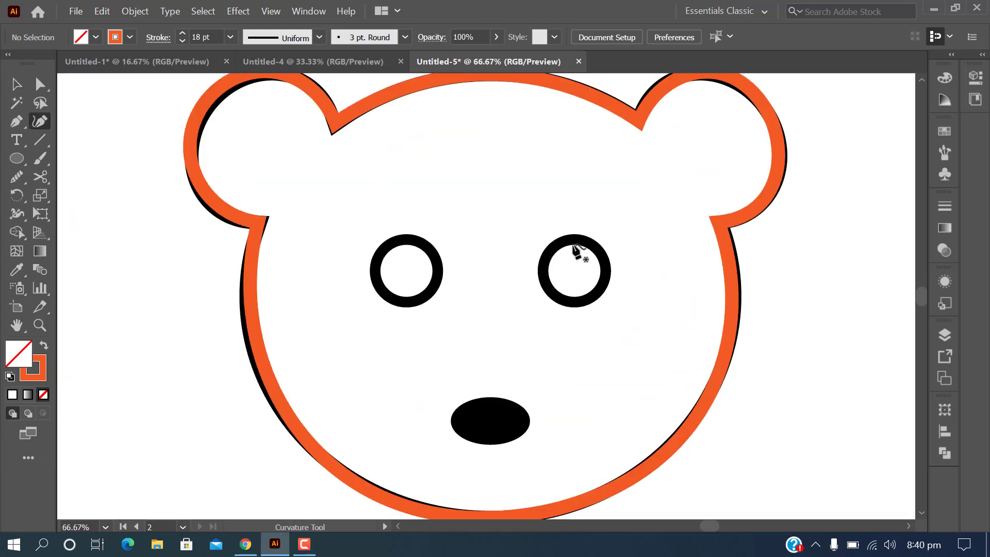
- Trace a closed four-point orange ring around the right eye with the Curvature Tool
click(574, 238)
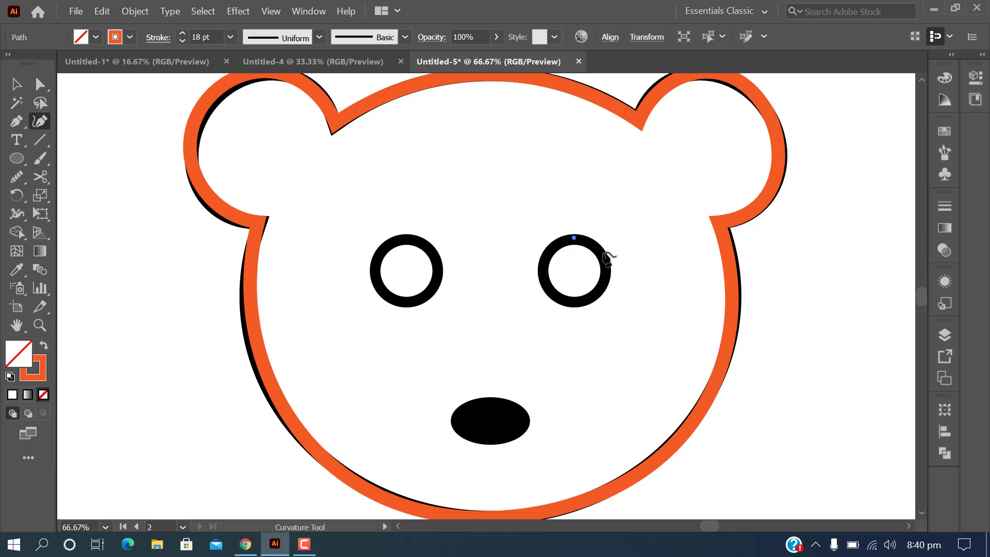
key(Escape)
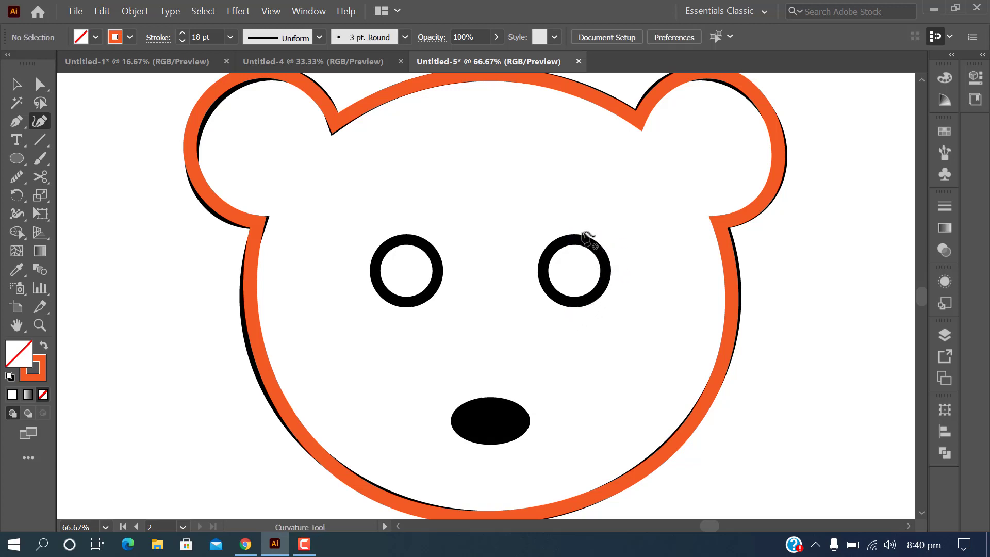
click(575, 237)
click(606, 264)
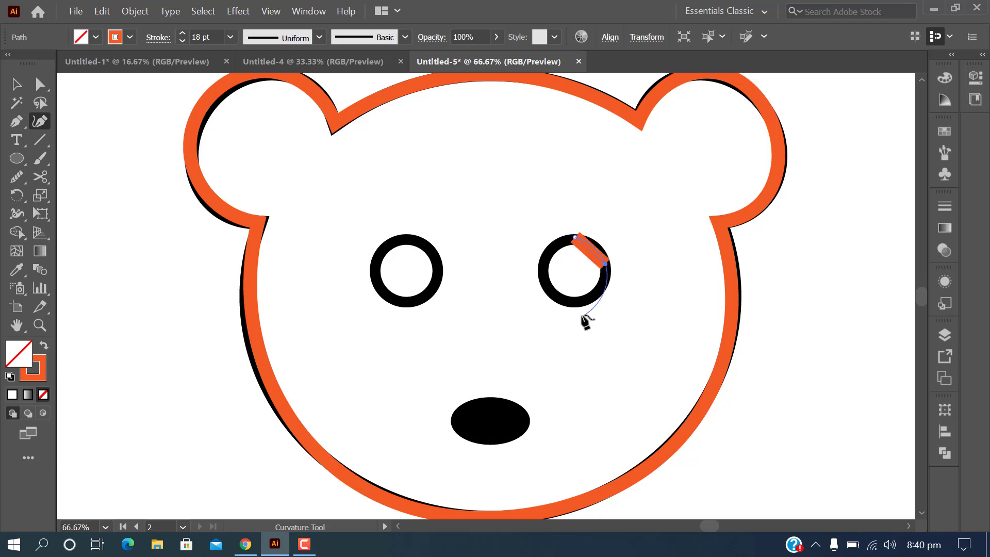
click(575, 303)
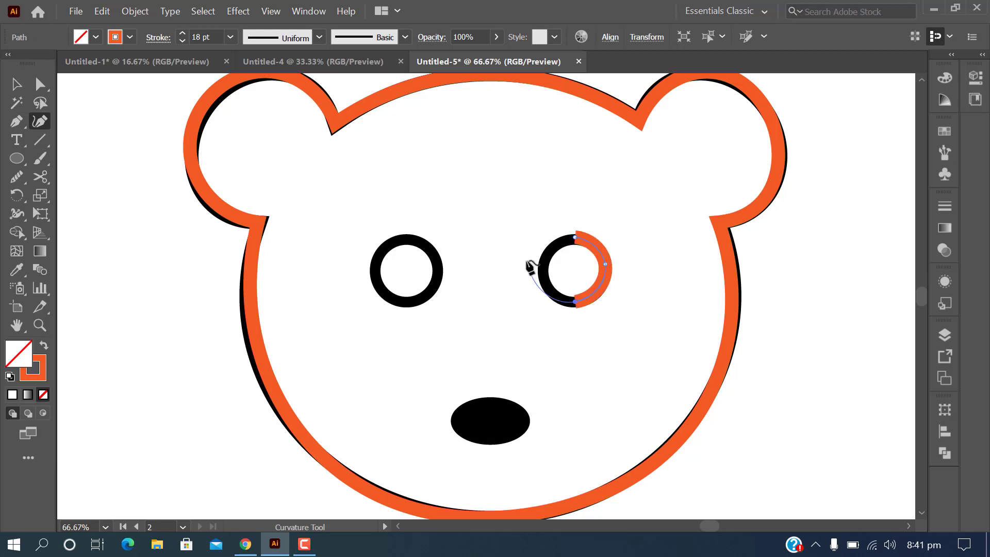
click(543, 259)
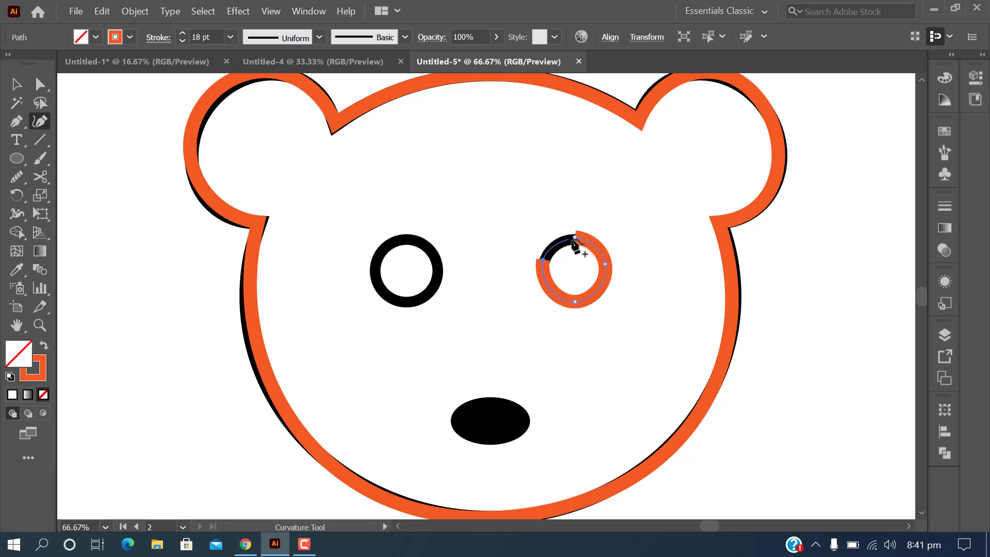
click(575, 237)
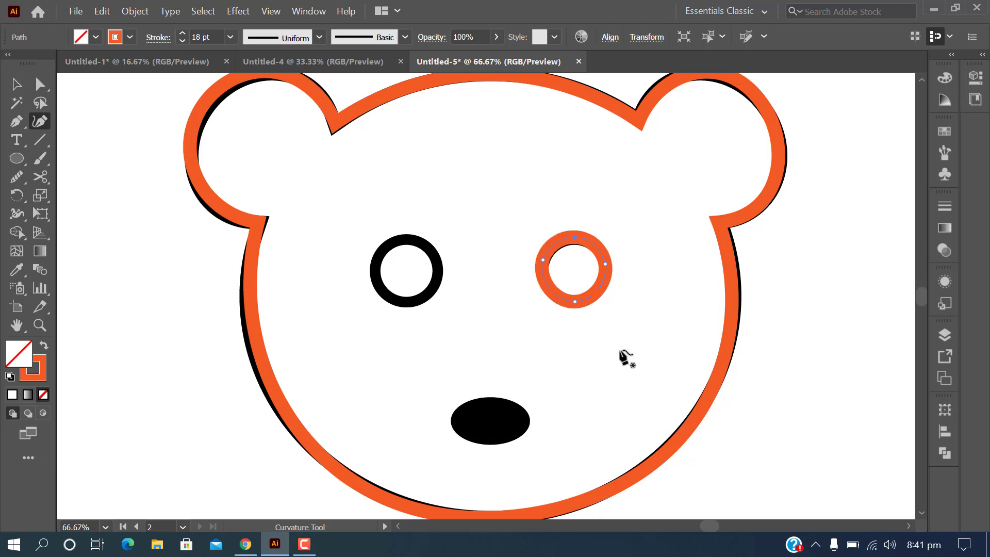
- Alt-drag a copy of the orange right-eye ring onto the left eye
key(v)
click(616, 330)
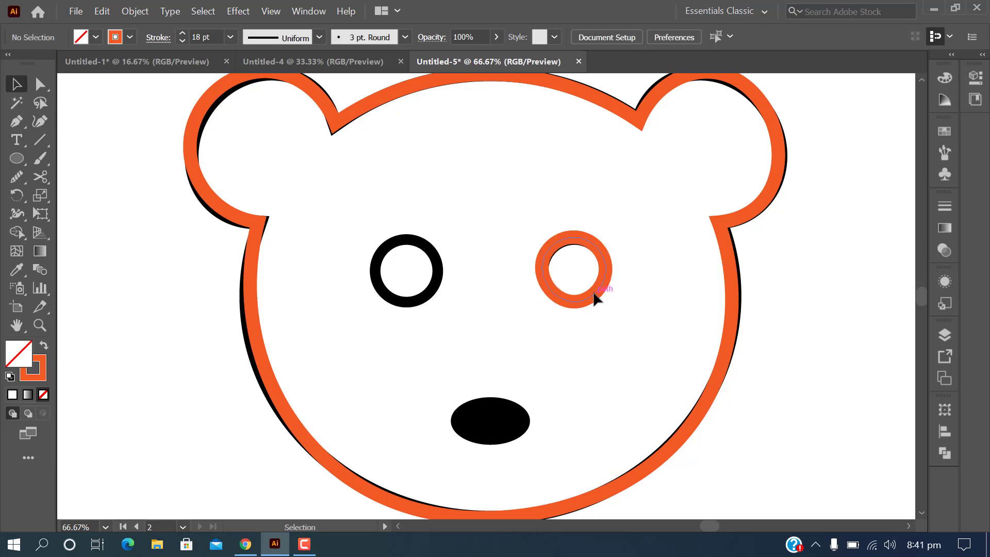
click(595, 298)
mouse_move(544, 299)
mouse_down()
mouse_move(426, 299)
mouse_move(441, 304)
mouse_up()
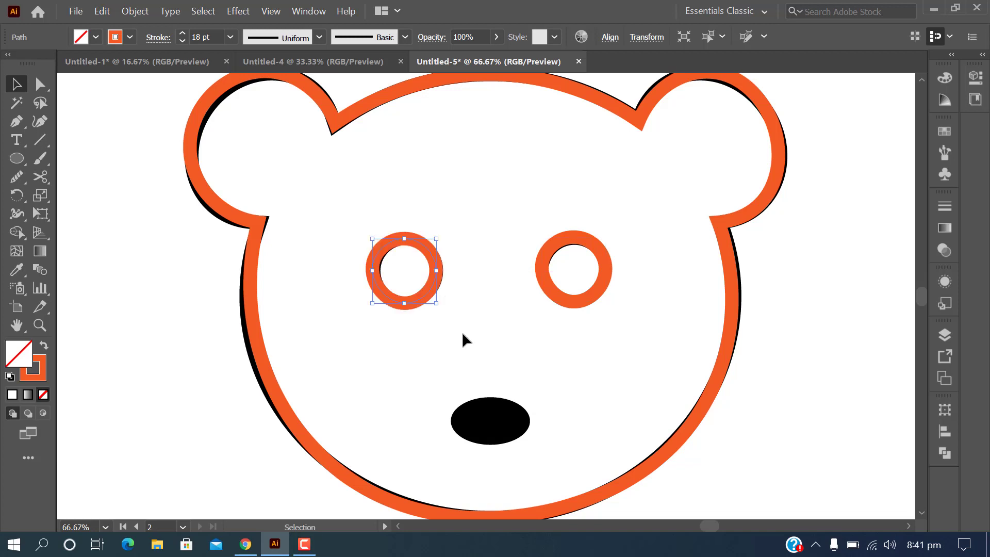
click(464, 336)
scroll(512, 350, down, 3)
- Start a straight-segment Pen Tool path on the nose, then undo it
key(p)
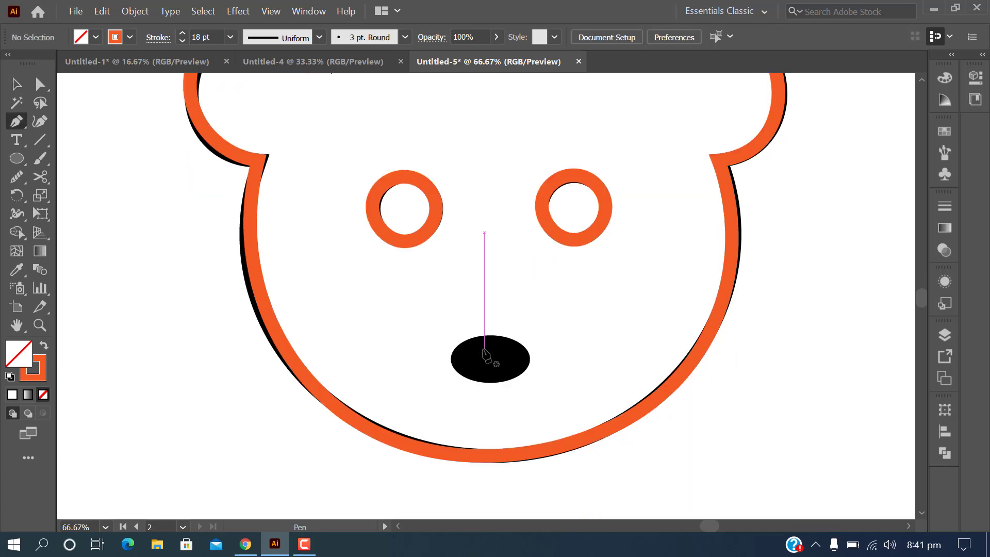
click(490, 335)
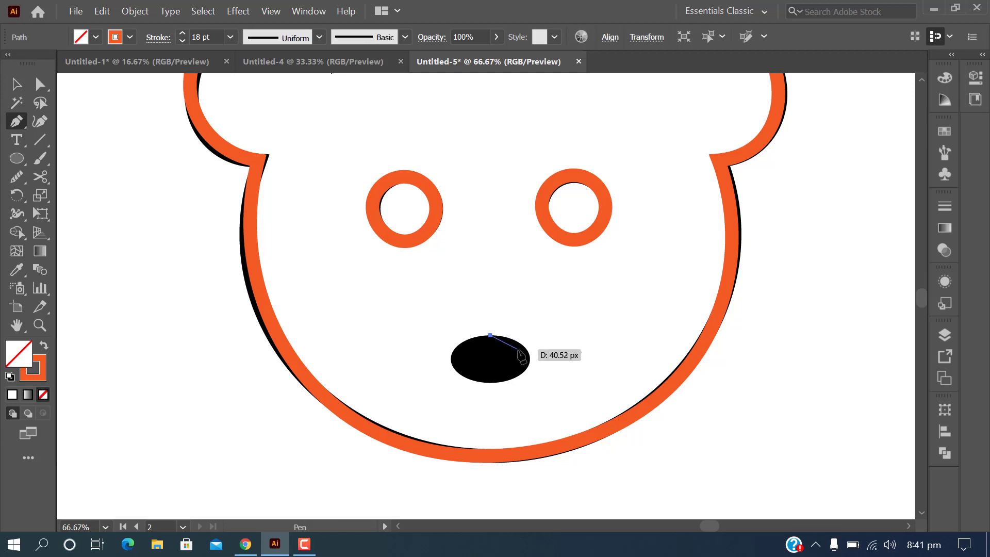
click(521, 343)
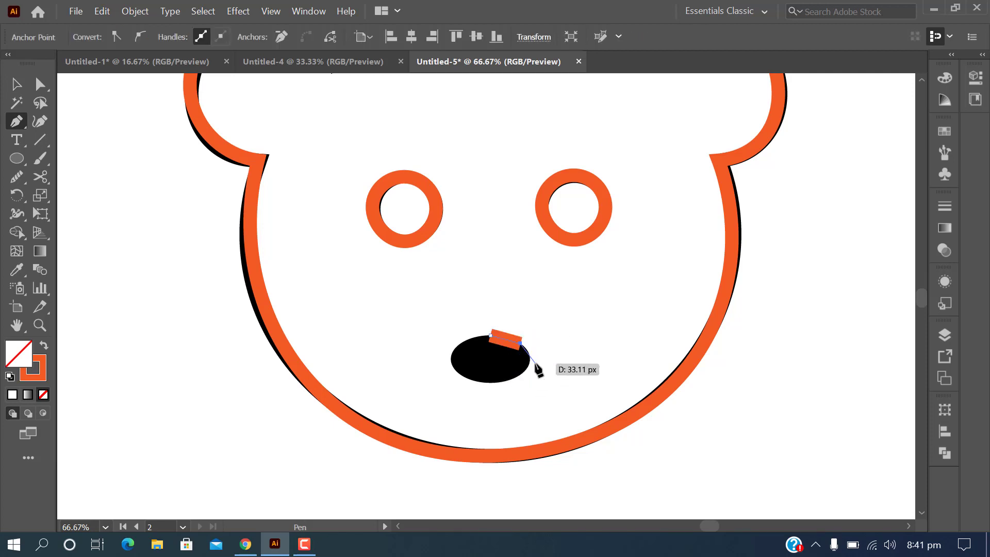
key(ctrl+z)
key(ctrl+z)
- Trace a closed four-point orange outline around the nose with the Curvature Tool
click(39, 122)
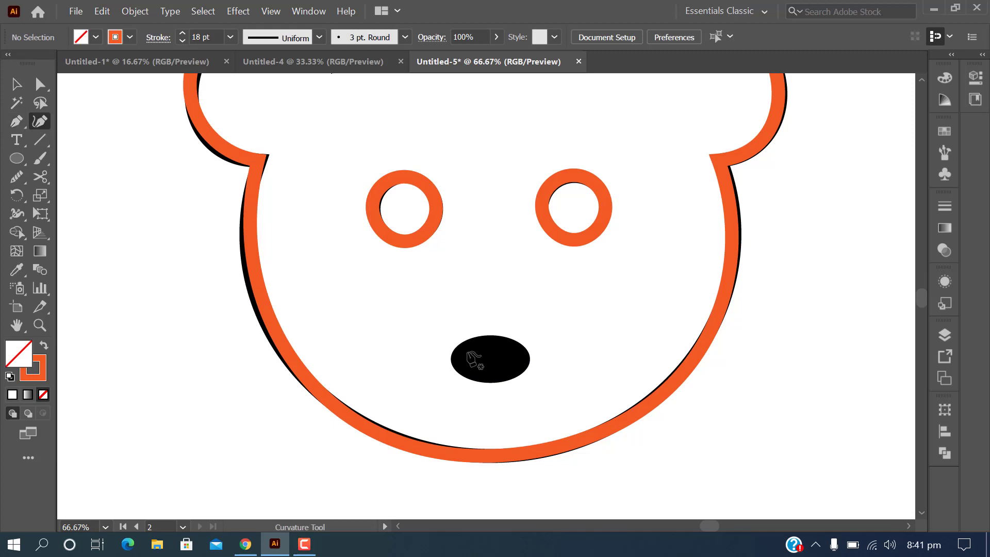
click(502, 337)
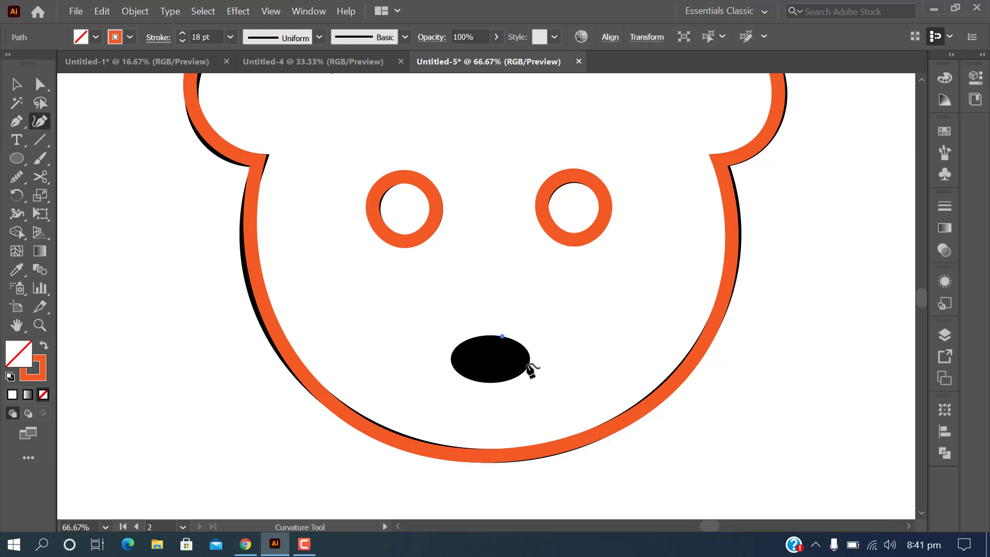
click(527, 364)
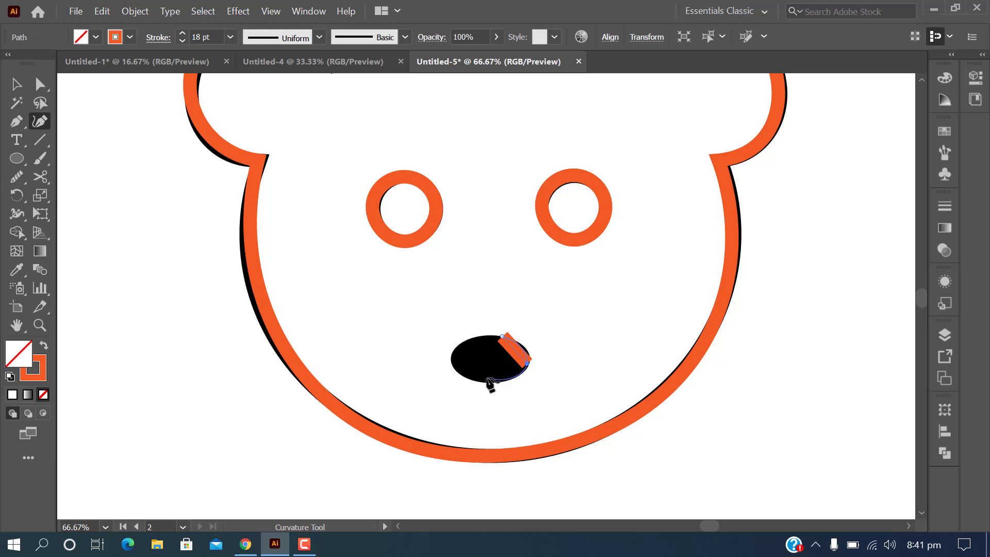
click(487, 378)
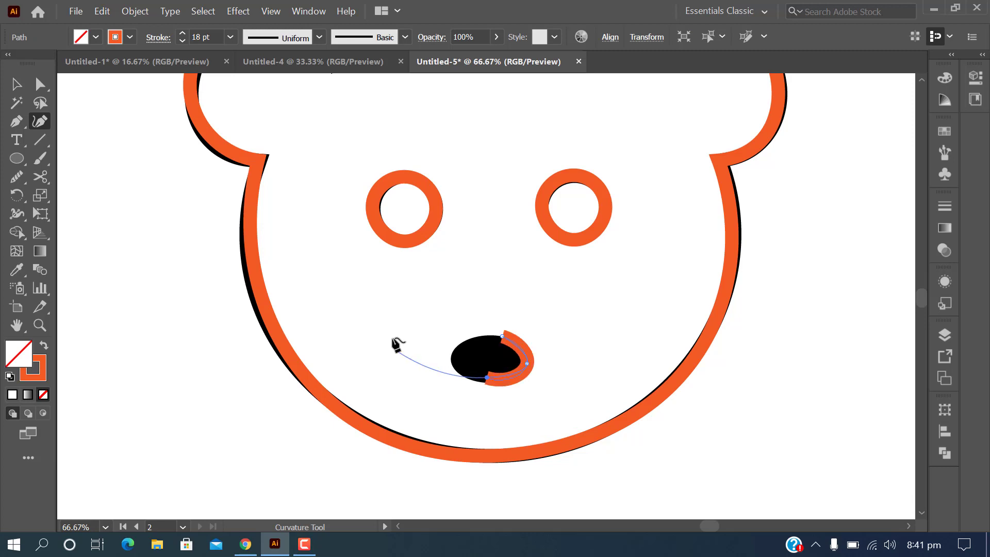
click(451, 359)
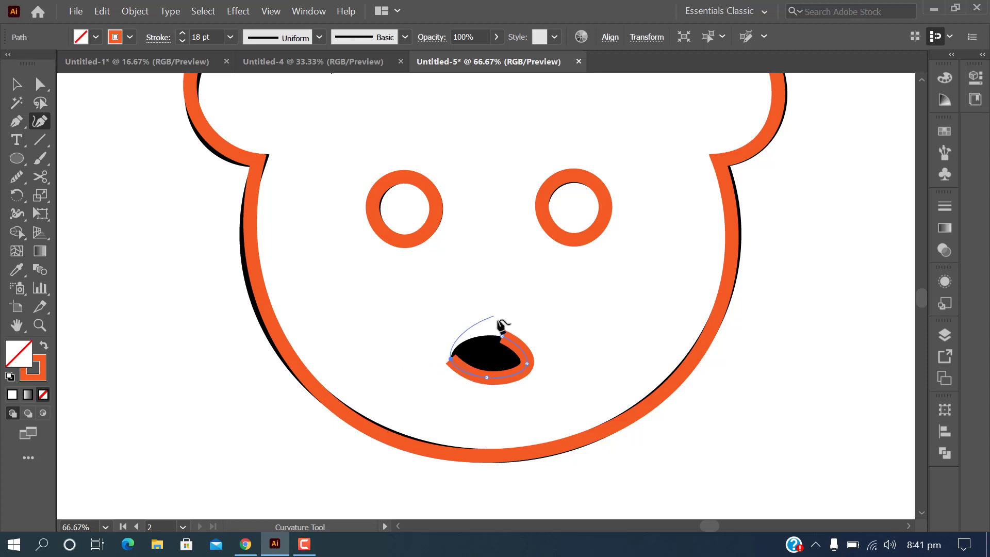
click(502, 336)
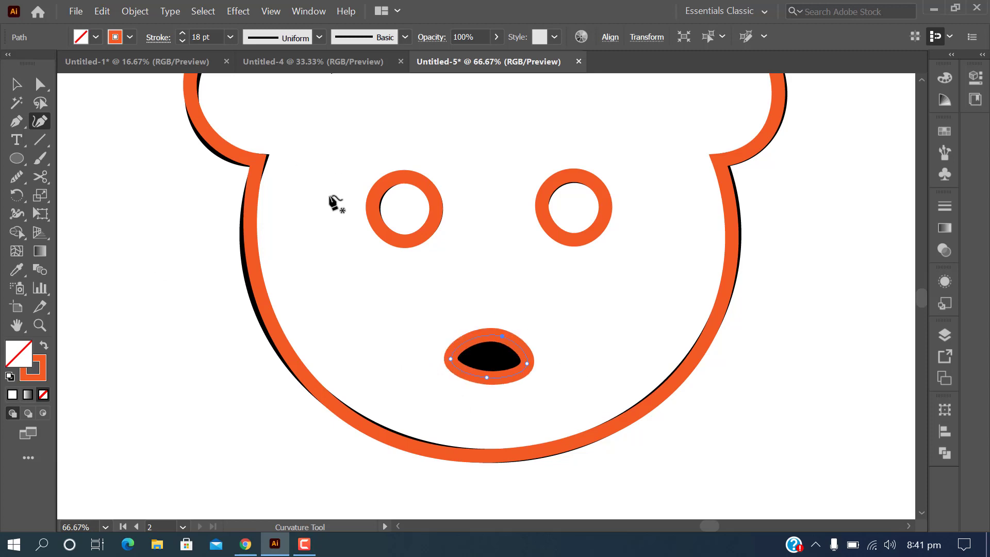
- Swap the nose's fill and stroke so it becomes solid orange with no outline
key(v)
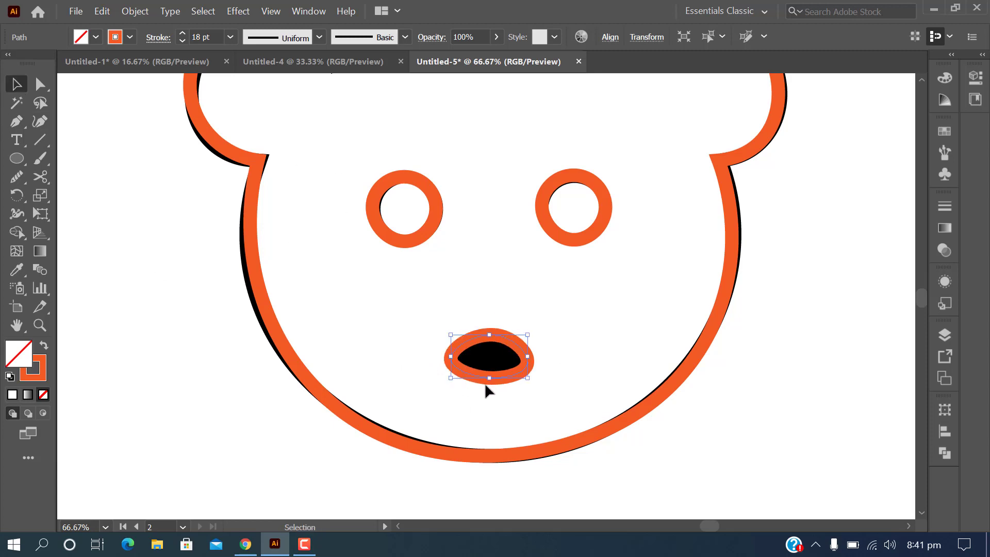
key(shift+x)
click(221, 442)
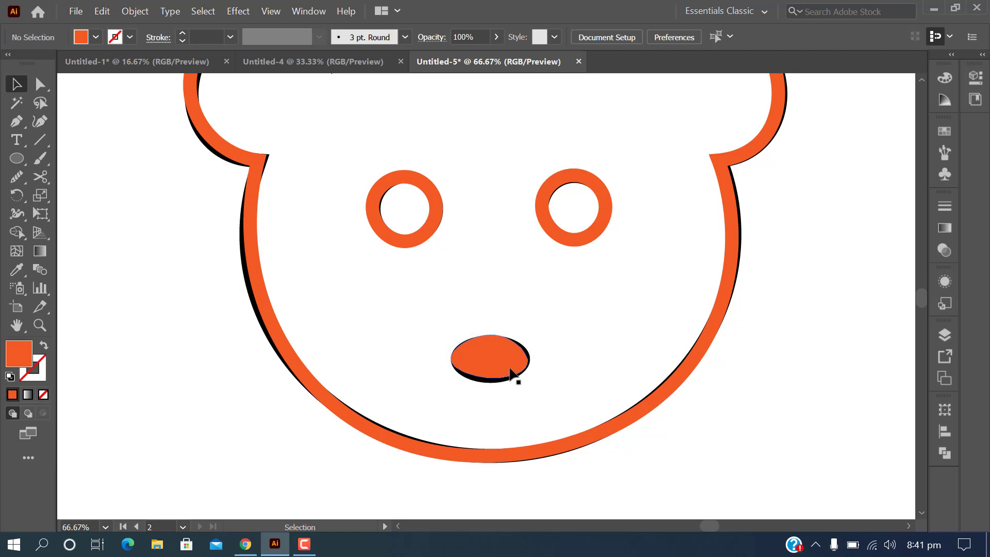
- Widen the nose slightly and zoom out twice to view the whole bear face
click(510, 372)
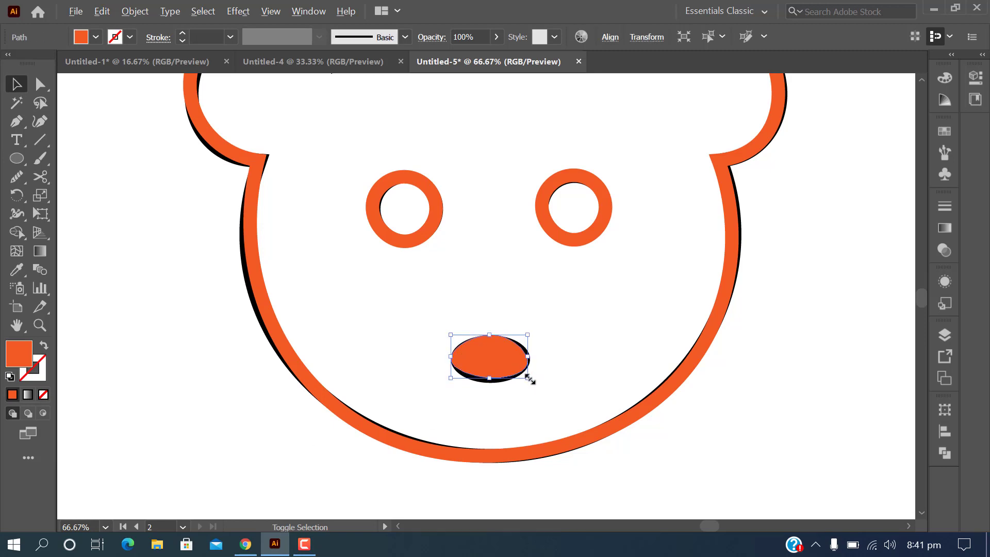
drag(530, 380, 533, 381)
click(577, 376)
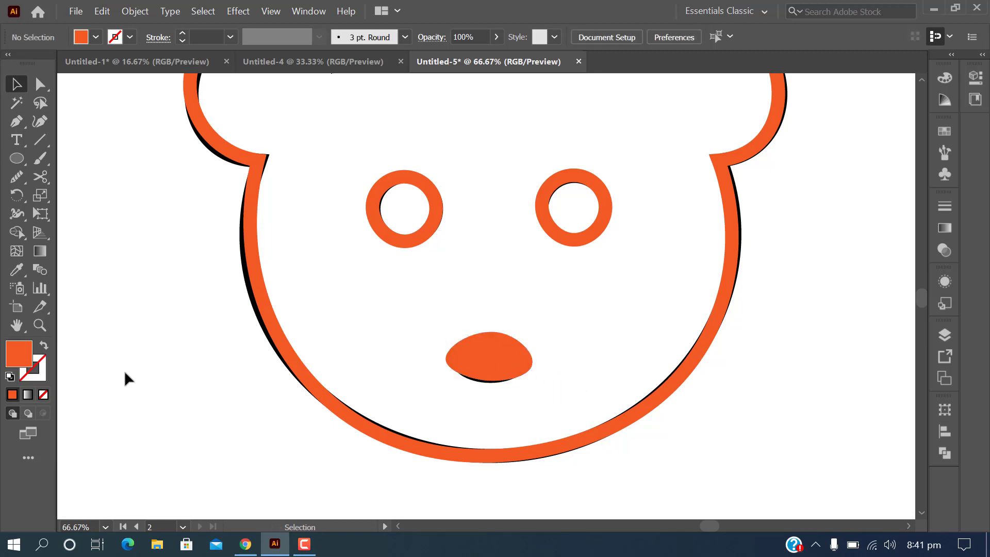
key(ctrl+minus)
key(ctrl+minus)
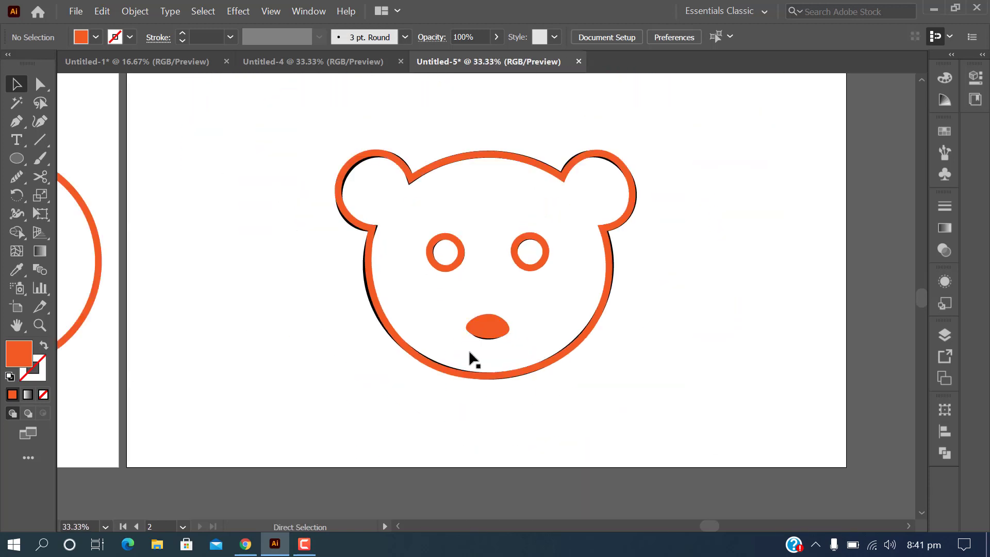
key(ctrl+minus)
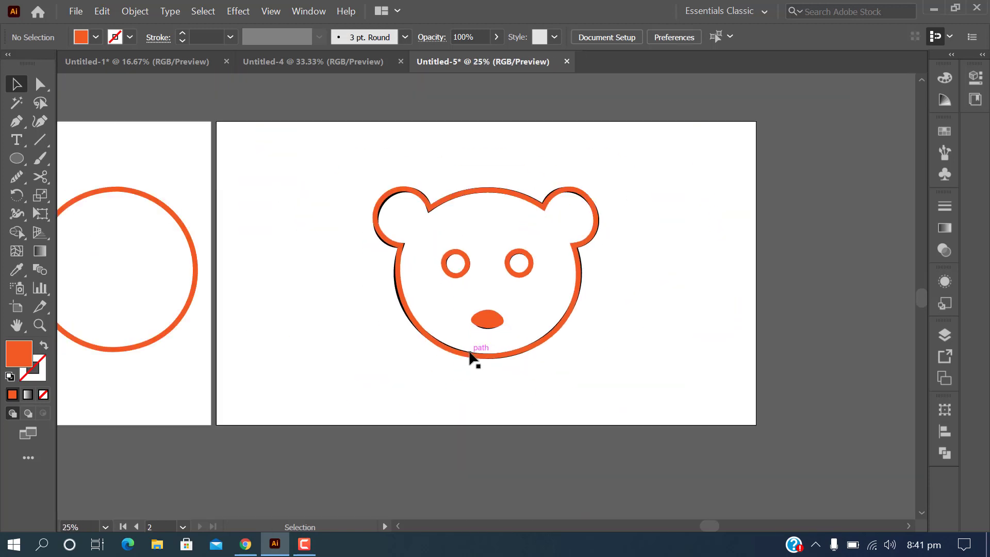